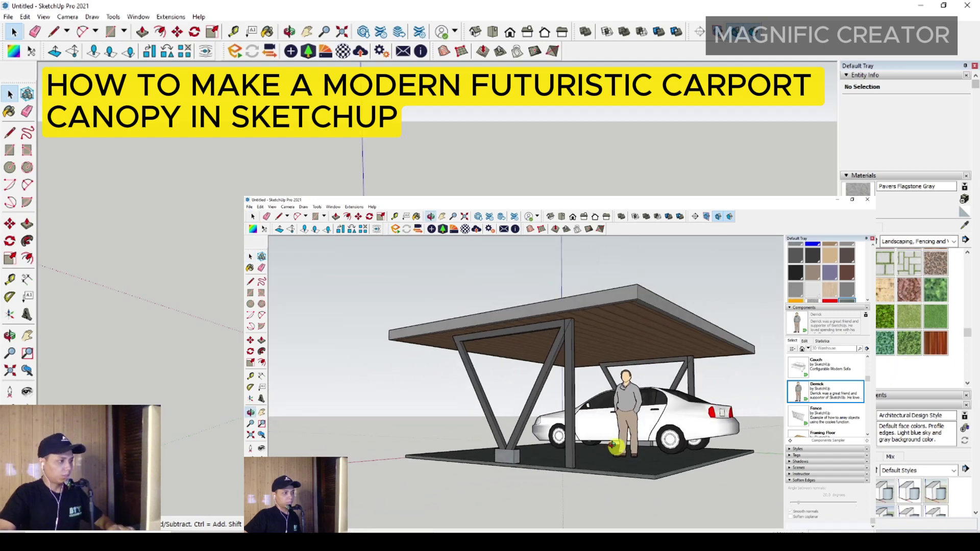
Step: Draw a 6000 by 6000 rotated rectangle starting at the origin
mouse_move(561, 449)
middle_mouse_down()
mouse_move(628, 456)
mouse_move(486, 440)
mouse_move(492, 428)
mouse_move(595, 429)
mouse_move(541, 428)
mouse_move(528, 447)
middle_mouse_up()
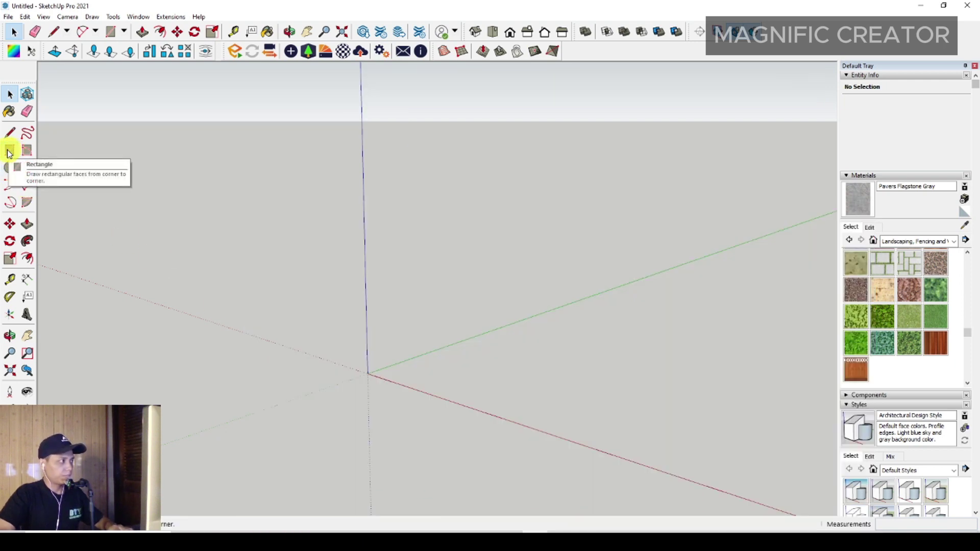
left_click(27, 150)
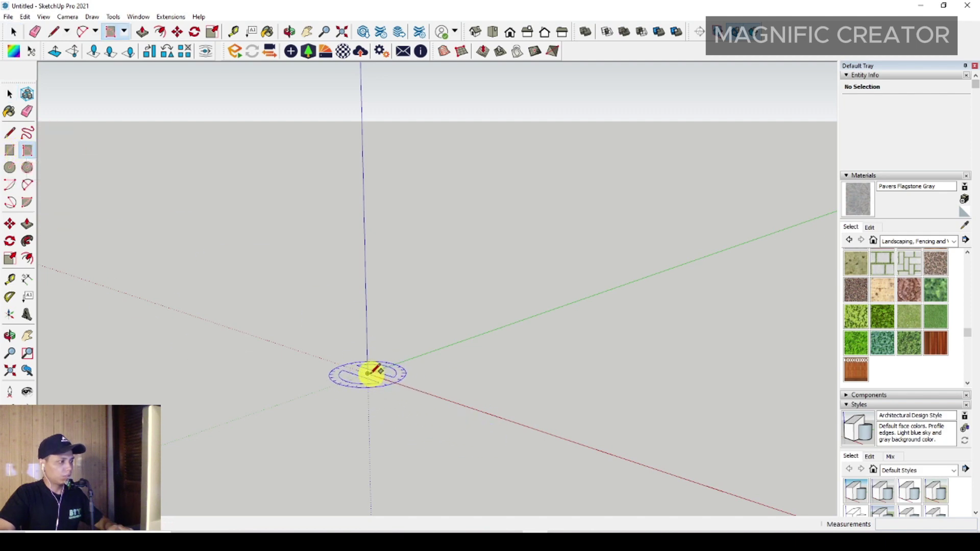
left_click(367, 374)
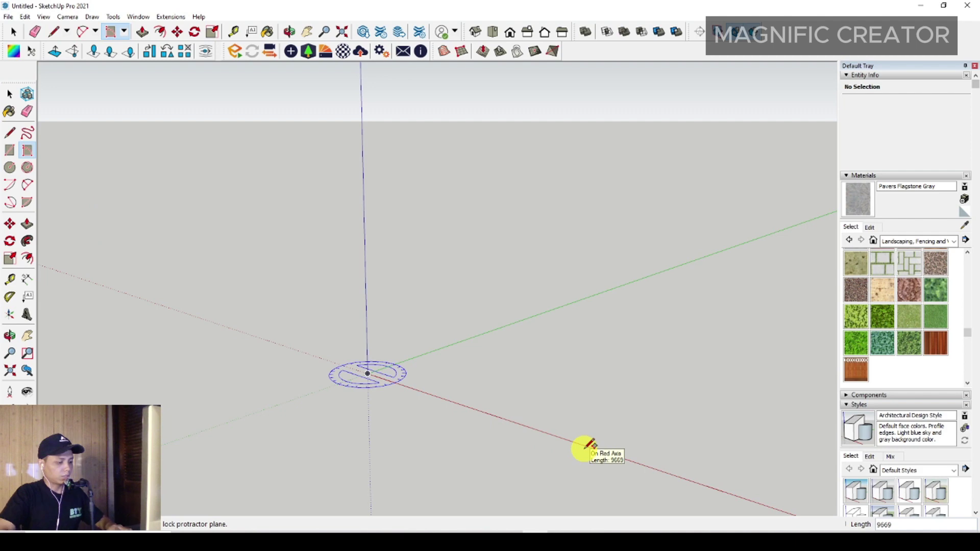
key("Return")
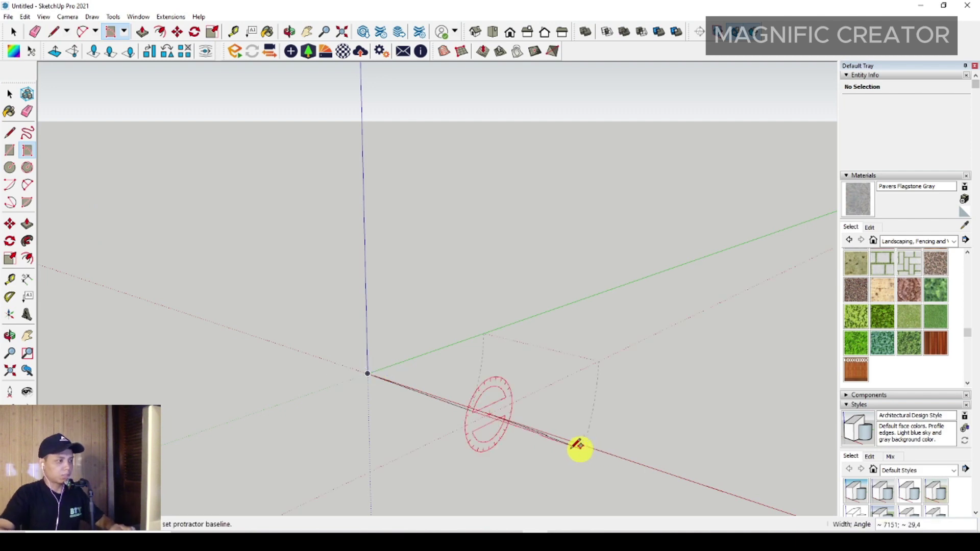
middle_click_drag(575, 446, 545, 384)
type("5500")
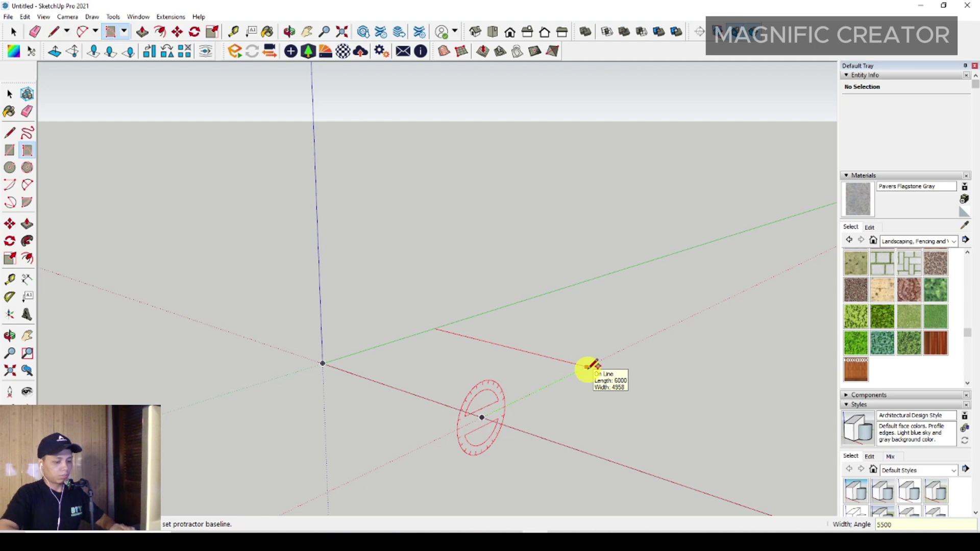
key("Return")
Step: Push/Pull the rectangle up into a thin floor slab
key("space")
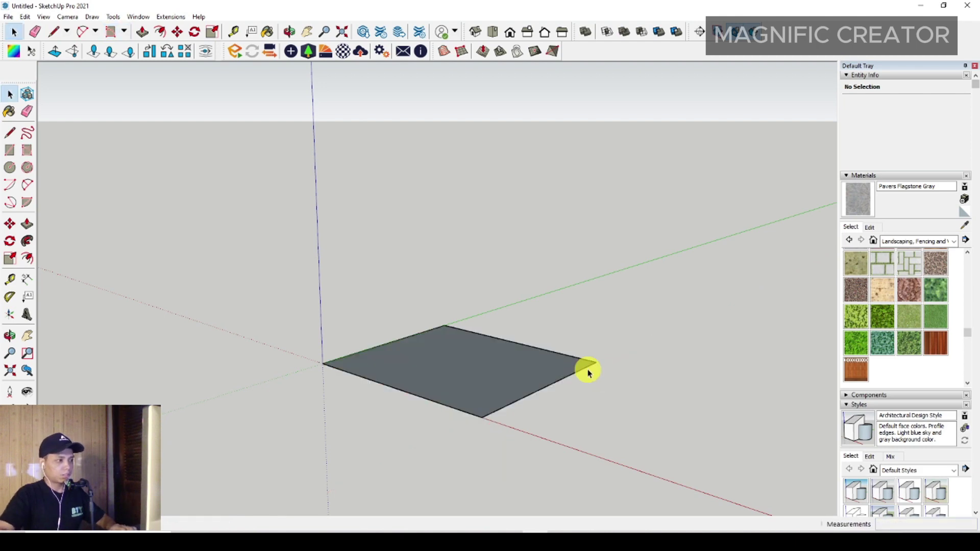
double_click(499, 373)
scroll(414, 368, "up", 1)
scroll(413, 369, "up", 1)
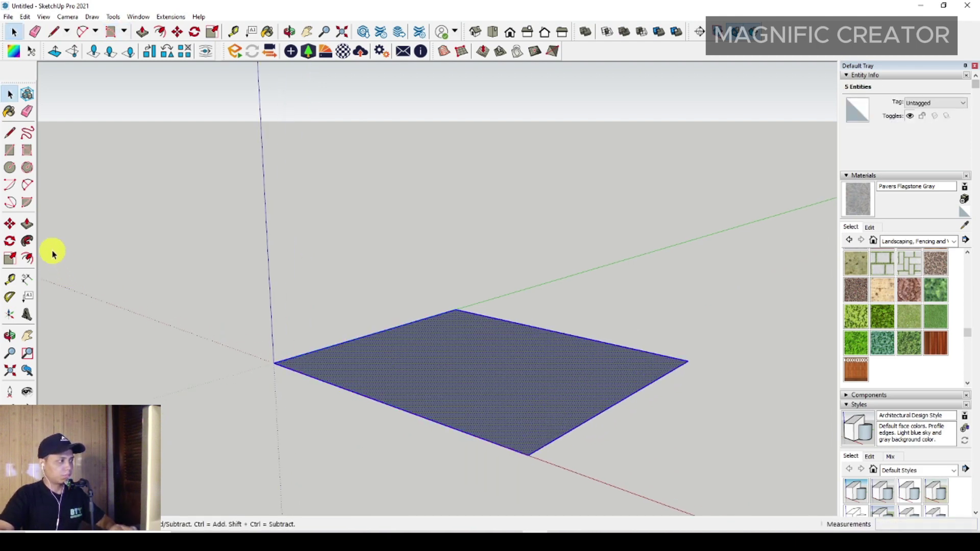
left_click(27, 224)
scroll(455, 426, "up", 1)
left_click(486, 429)
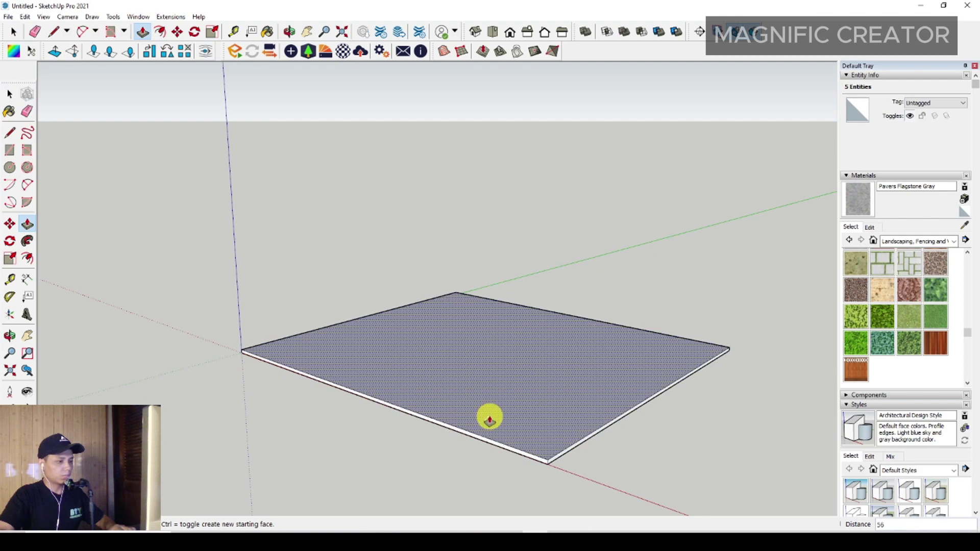
left_click(489, 419)
Step: Make the whole floor slab a group, a 1.85 m³ solid
key("space")
triple_click(501, 407)
right_click(499, 244)
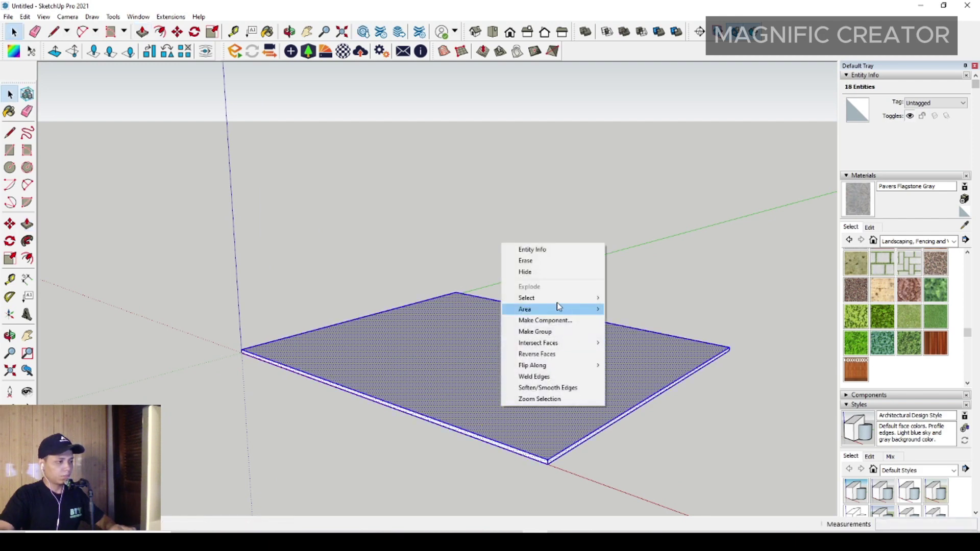
left_click(545, 332)
scroll(459, 356, "down", 2)
Step: Draw a rectangle covering the top of the floor slab
scroll(454, 353, "down", 1)
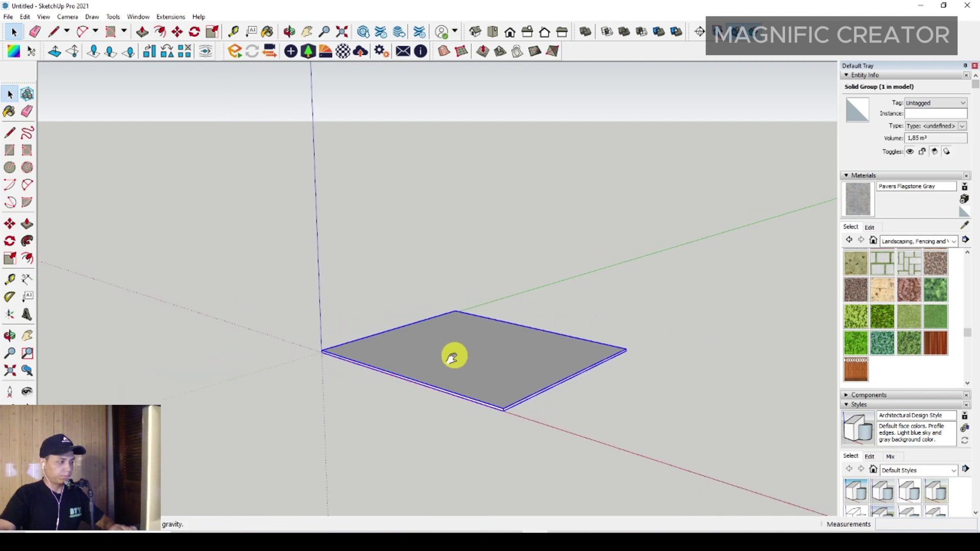
middle_click_drag(453, 355, 459, 414)
scroll(459, 408, "up", 2)
scroll(466, 414, "up", 1)
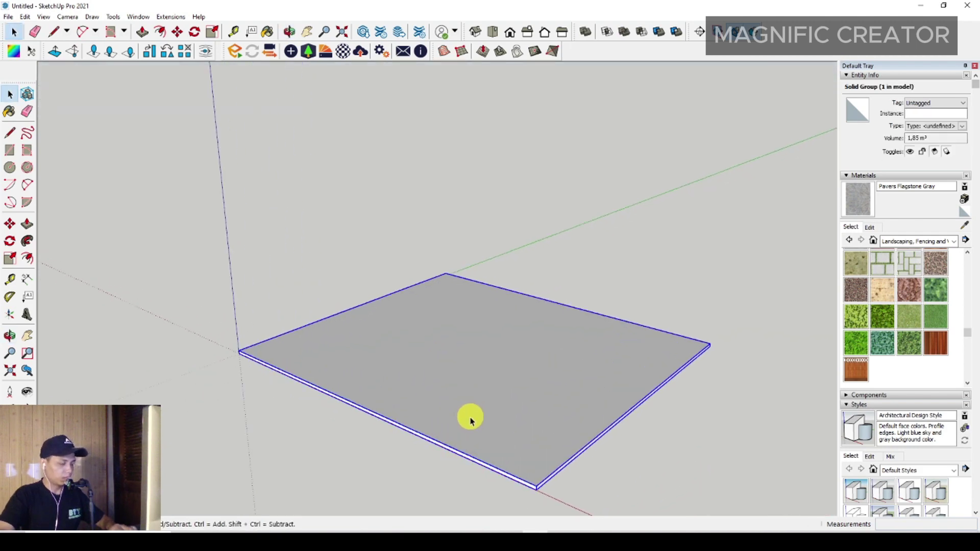
mouse_move(529, 401)
middle_mouse_down()
mouse_move(395, 387)
mouse_move(408, 402)
mouse_move(378, 390)
mouse_move(405, 416)
middle_mouse_up()
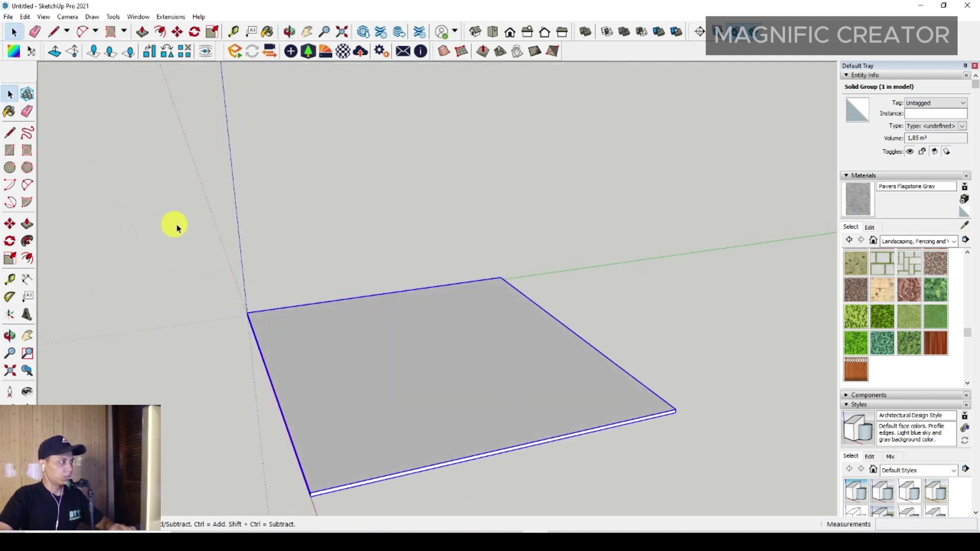
left_click(10, 150)
scroll(666, 405, "up", 1)
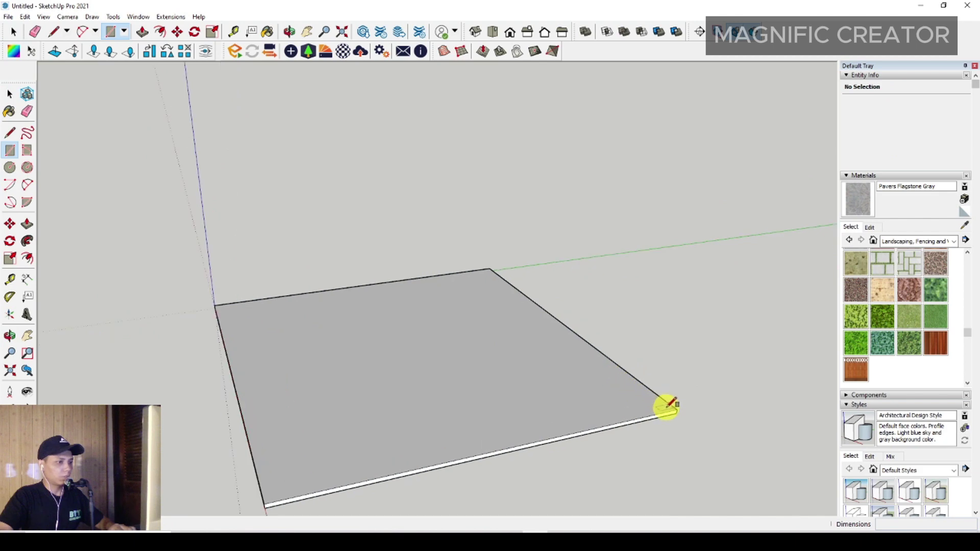
left_click(675, 408)
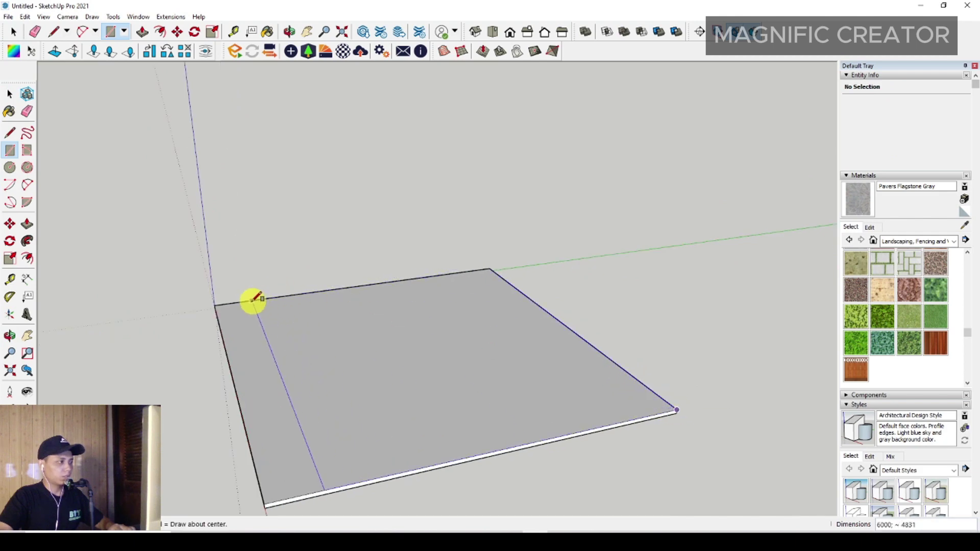
left_click(219, 302)
scroll(596, 333, "down", 1)
scroll(593, 335, "up", 1)
scroll(590, 335, "up", 2)
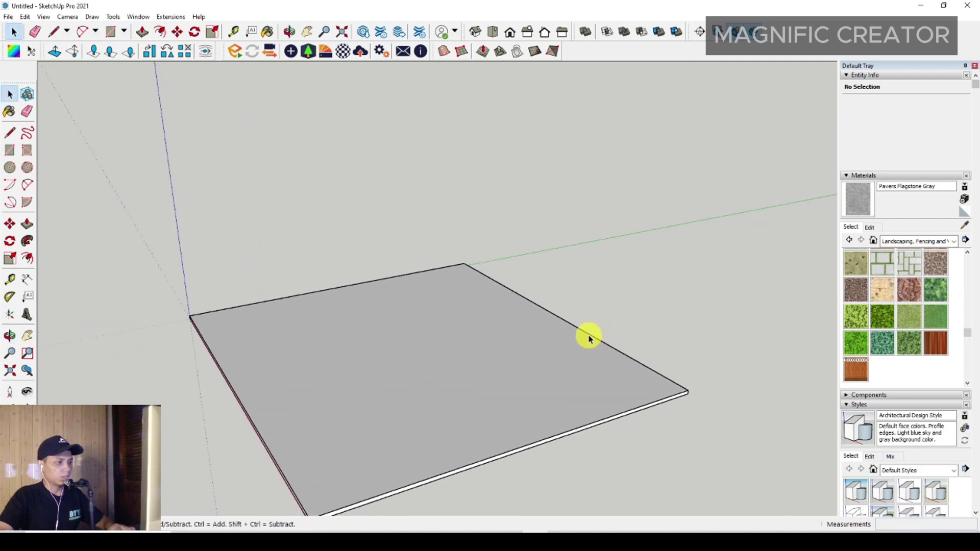
Step: Copy the rectangle face 2400 straight up above the floor
key("space")
left_click(531, 356)
middle_click_drag(531, 356, 328, 307)
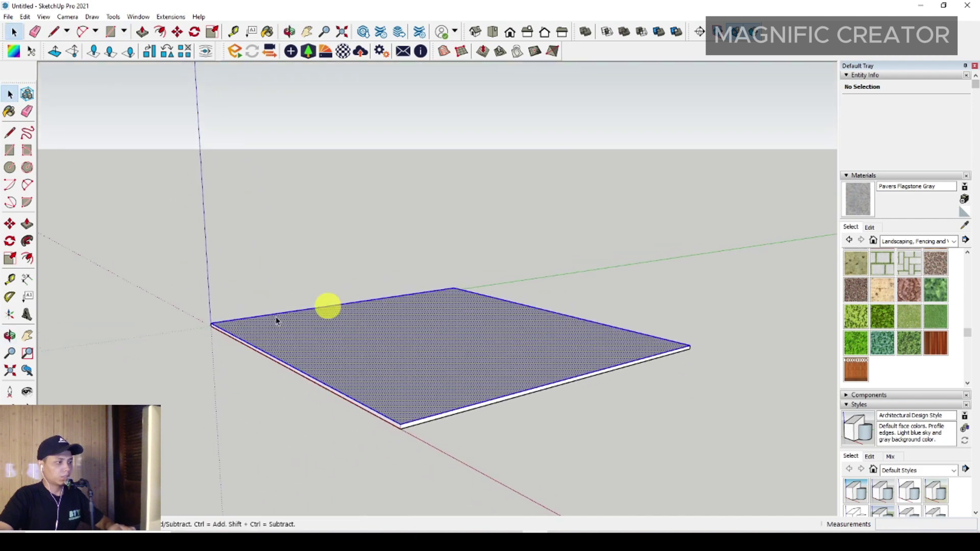
left_click(10, 225)
left_click(590, 320)
key("ctrl")
type("2400")
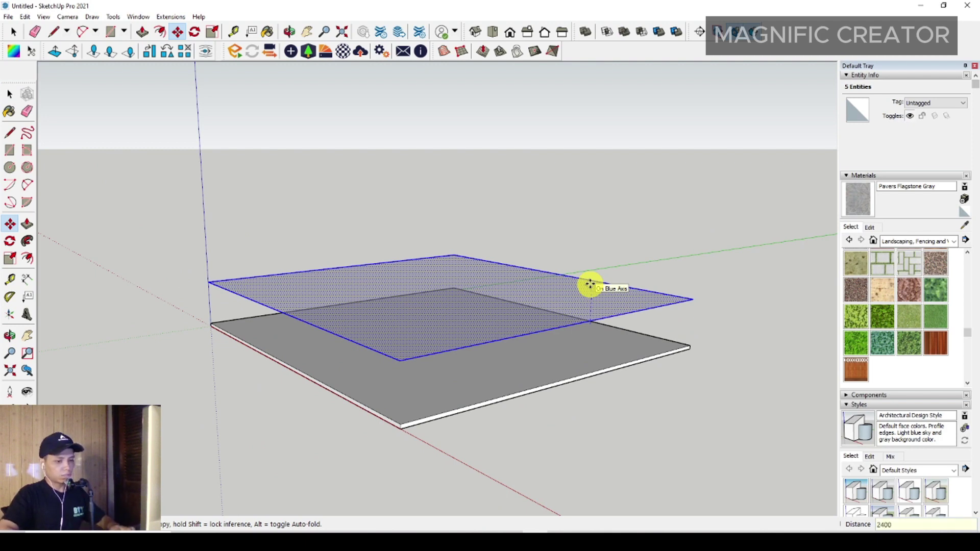
key("Return")
key("space")
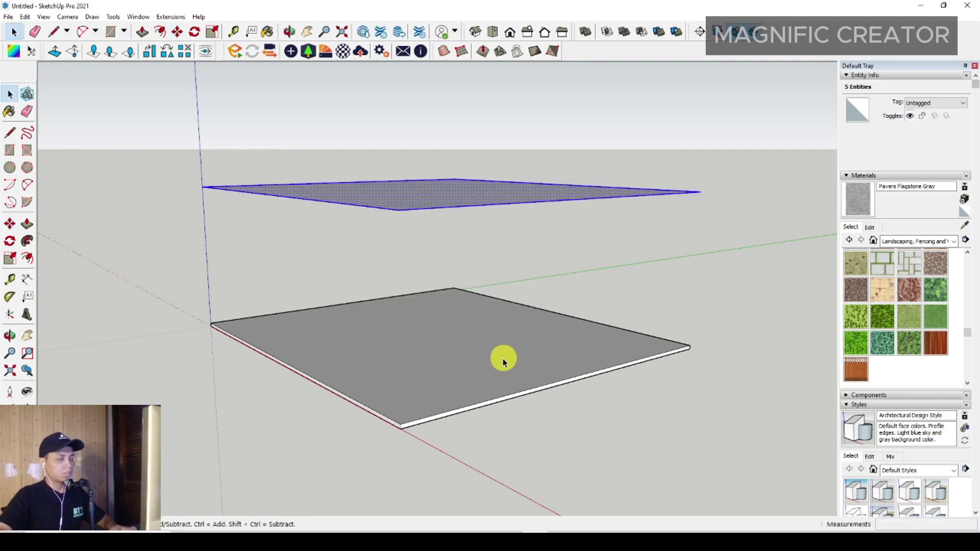
Step: Push/Pull the raised face into a roof slab and select it
middle_click_drag(501, 295, 464, 263)
left_click(27, 225)
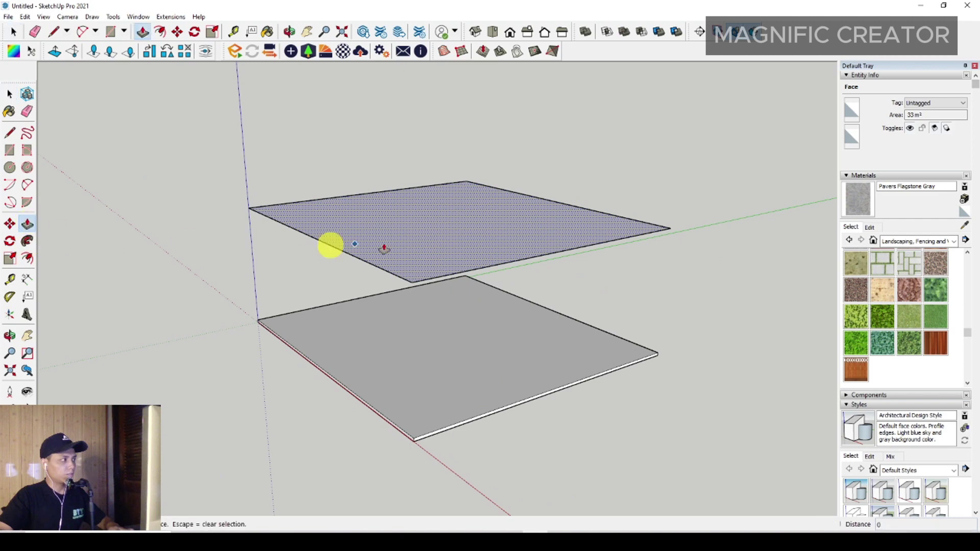
scroll(418, 250, "up", 2)
left_click(438, 241)
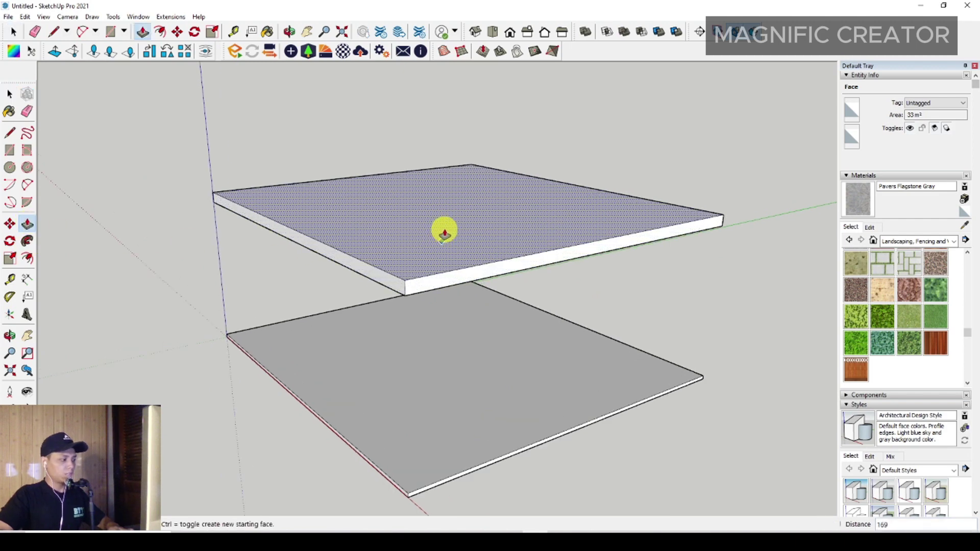
left_click(444, 232)
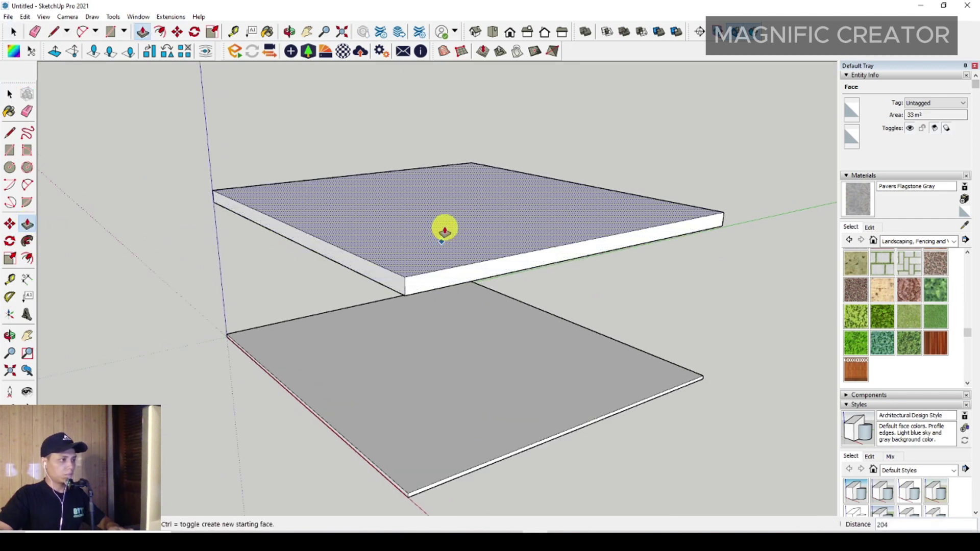
key("space")
right_click(503, 232)
left_click(525, 284)
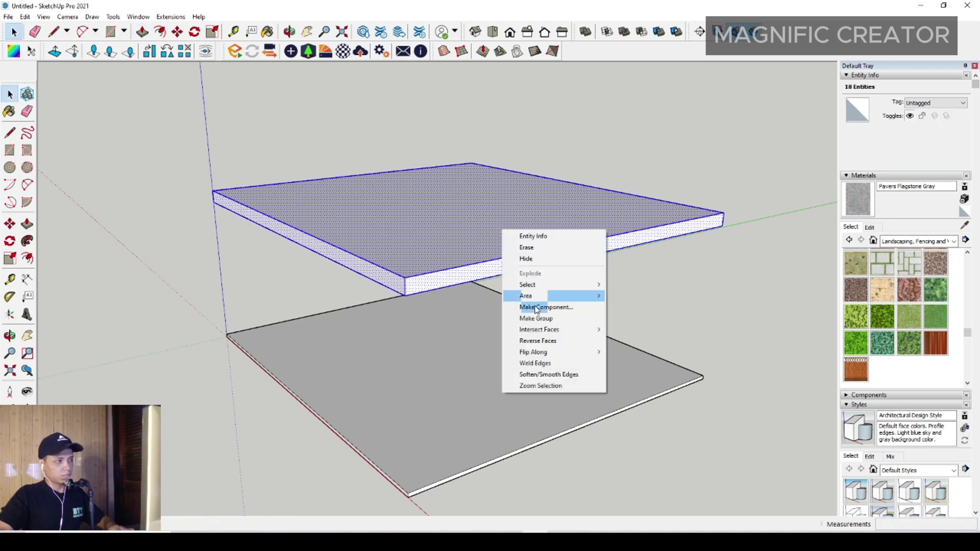
mouse_move(525, 280)
middle_mouse_down()
mouse_move(448, 238)
mouse_move(372, 250)
mouse_move(385, 254)
mouse_move(393, 254)
mouse_move(319, 234)
middle_mouse_up()
Step: Group the roof slab and draw a triangle from its front edge down to the floor
key("ctrl+g")
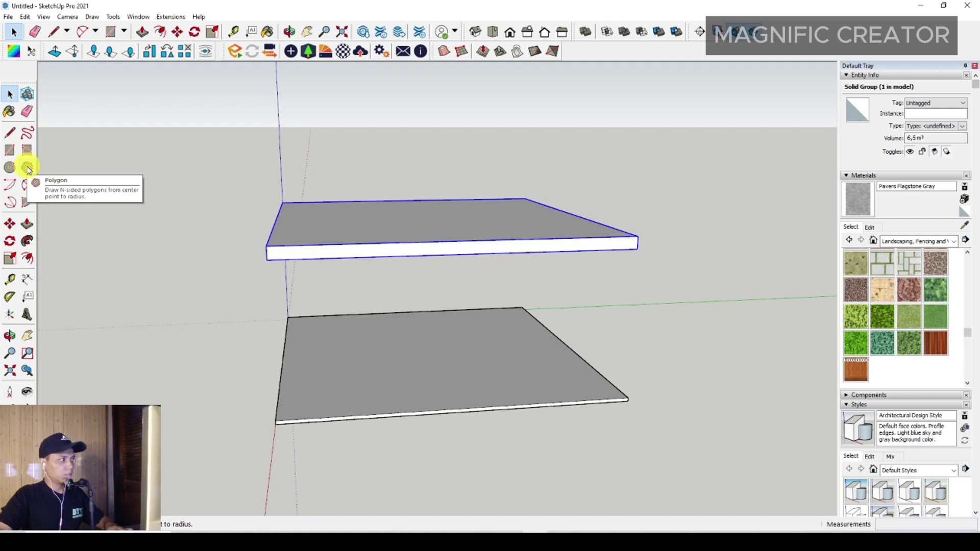
left_click(28, 168)
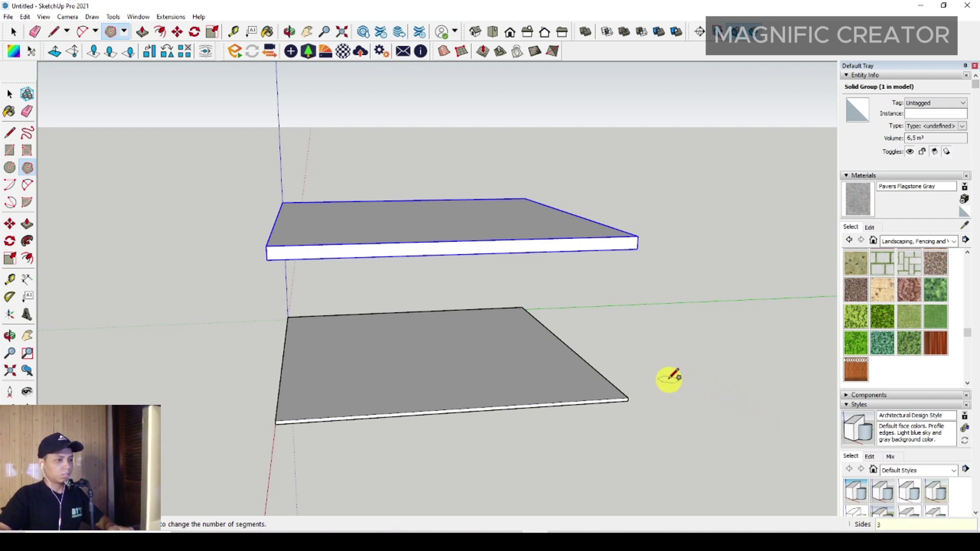
left_click(424, 248)
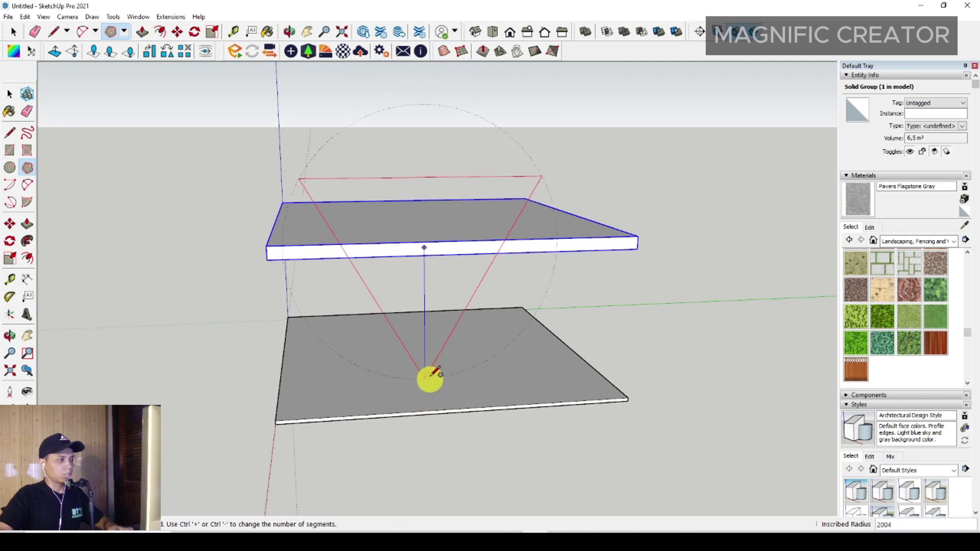
left_click(427, 409)
key("space")
left_click(376, 316)
Step: Scale the triangle so its top edge meets the roof underside and its tip touches the floor
mouse_move(376, 317)
middle_mouse_down()
mouse_move(501, 284)
mouse_move(473, 312)
middle_mouse_up()
double_click(501, 285)
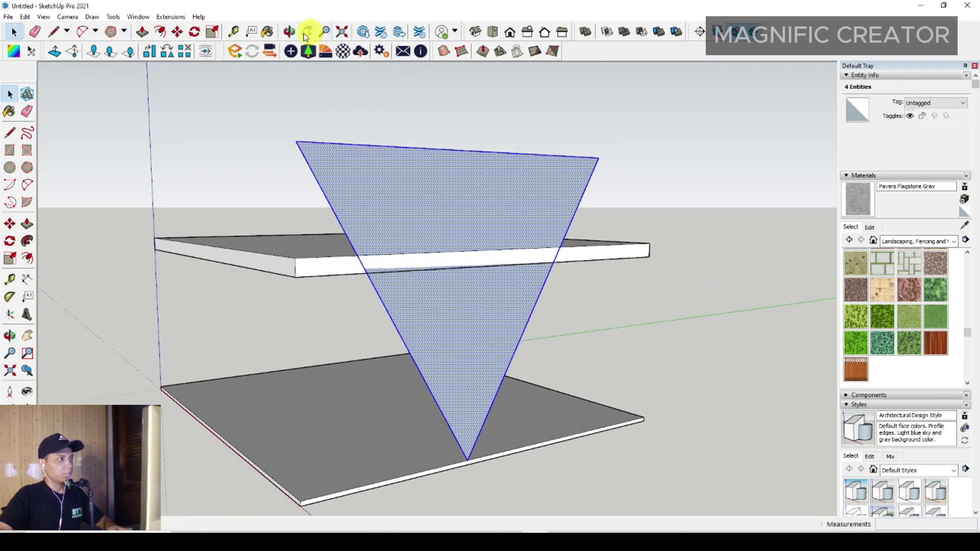
left_click(214, 32)
left_click_drag(600, 155, 505, 264)
scroll(505, 264, "up", 2)
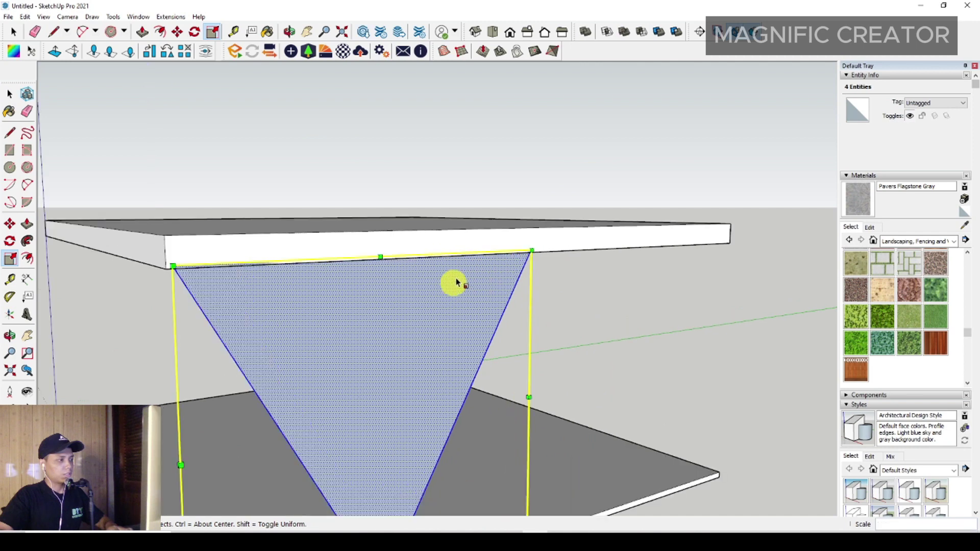
scroll(455, 280, "up", 2)
scroll(527, 258, "up", 2)
scroll(588, 231, "up", 2)
left_click_drag(602, 214, 592, 223)
scroll(581, 218, "down", 2)
scroll(510, 239, "down", 5)
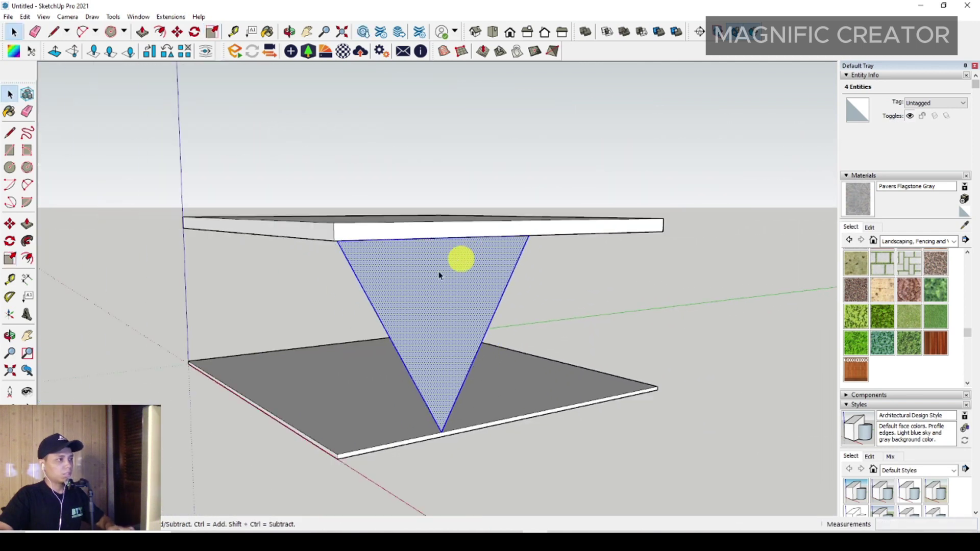
mouse_move(459, 258)
middle_mouse_down()
mouse_move(430, 275)
mouse_move(429, 340)
mouse_move(396, 338)
middle_mouse_up()
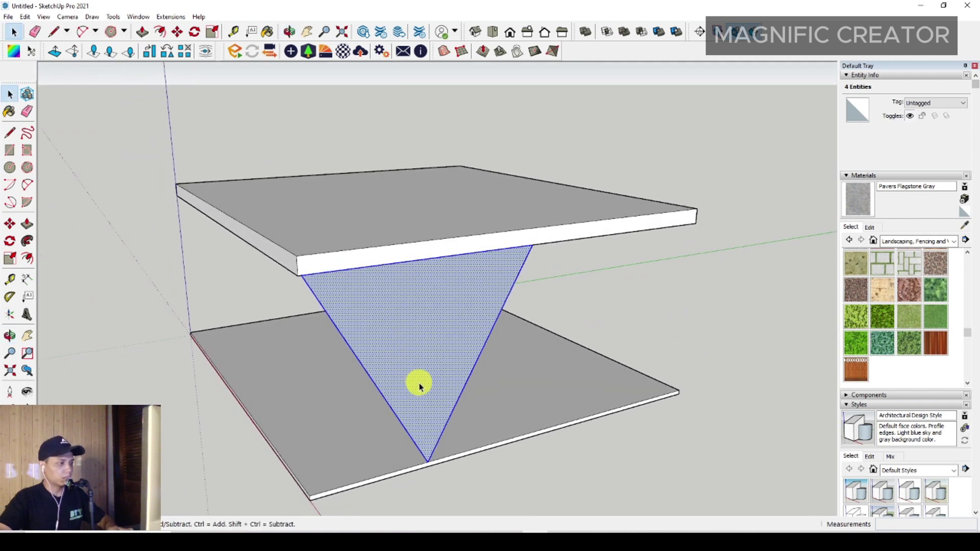
left_click(453, 336)
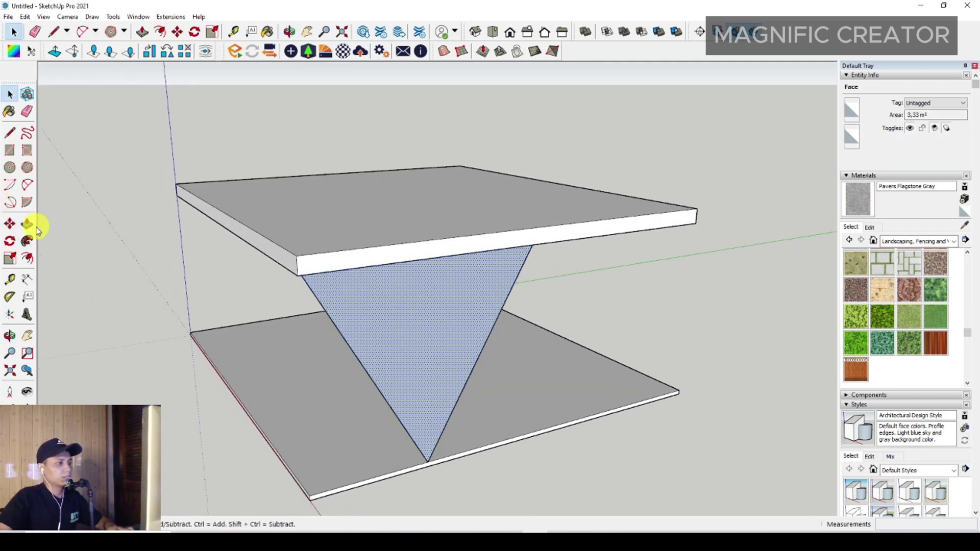
Step: Offset the triangle inward and delete the inner face, leaving a triangular ring
left_click(27, 258)
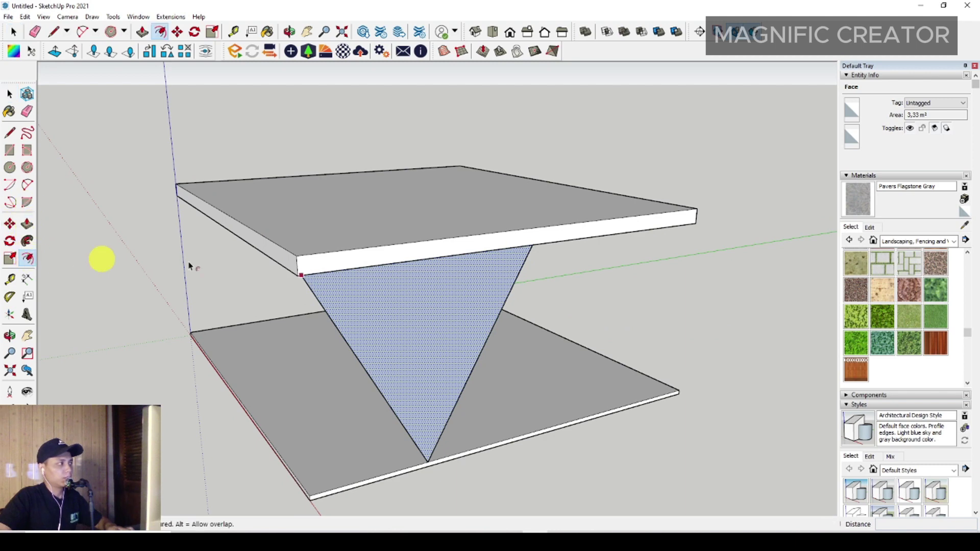
left_click(515, 300)
type("120")
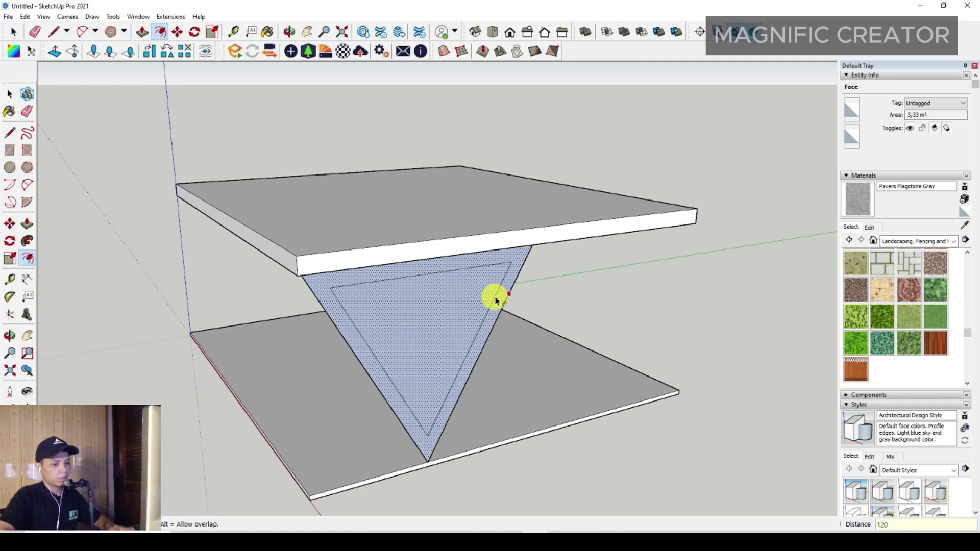
key("Return")
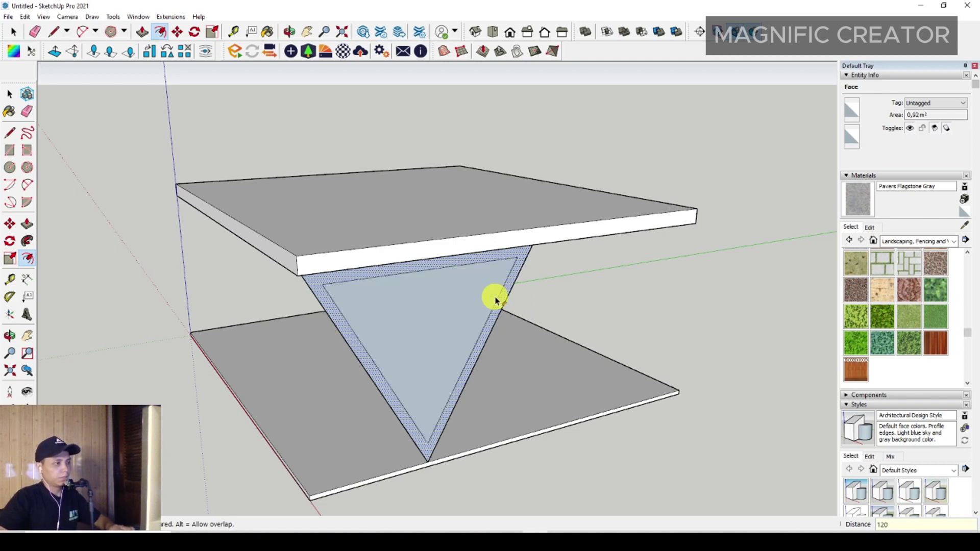
key("space")
right_click(445, 320)
left_click(471, 337)
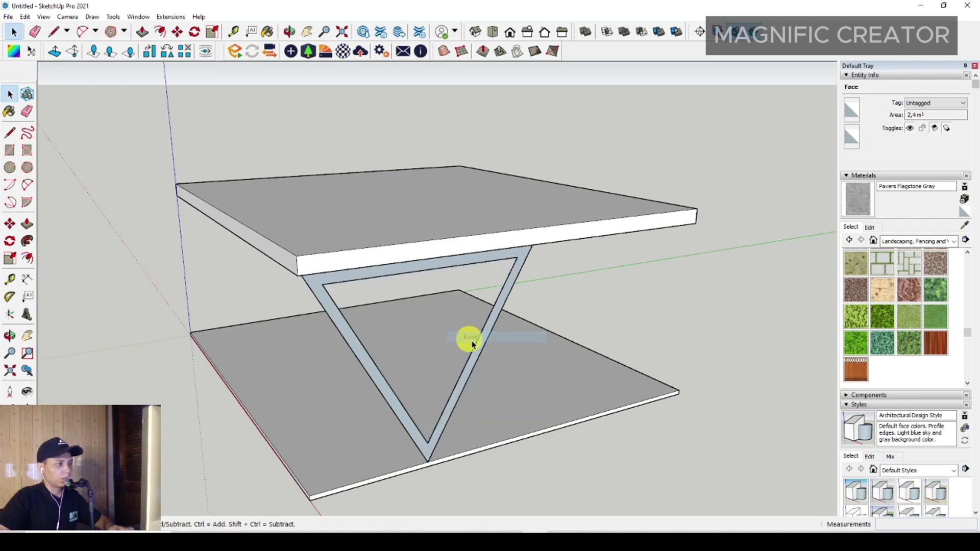
Step: Push/Pull the triangular ring into a thick frame
double_click(480, 348)
mouse_move(480, 349)
middle_mouse_down()
mouse_move(415, 453)
mouse_move(234, 383)
middle_mouse_up()
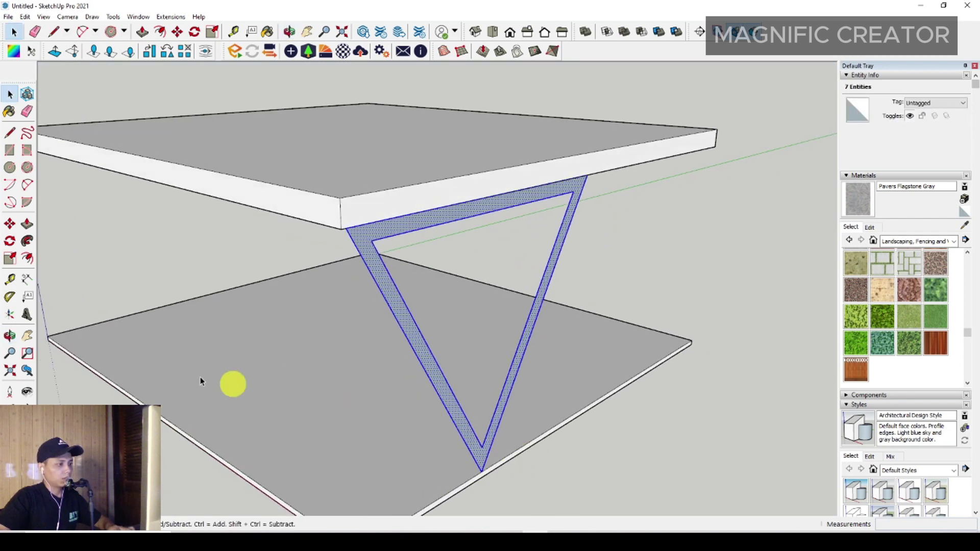
left_click(27, 223)
scroll(461, 403, "up", 3)
left_click(467, 445)
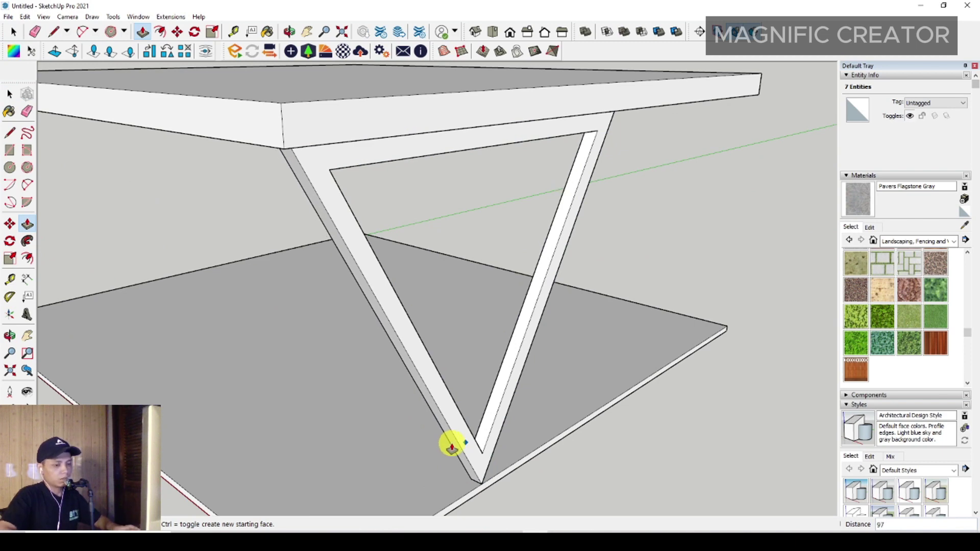
left_click(452, 447)
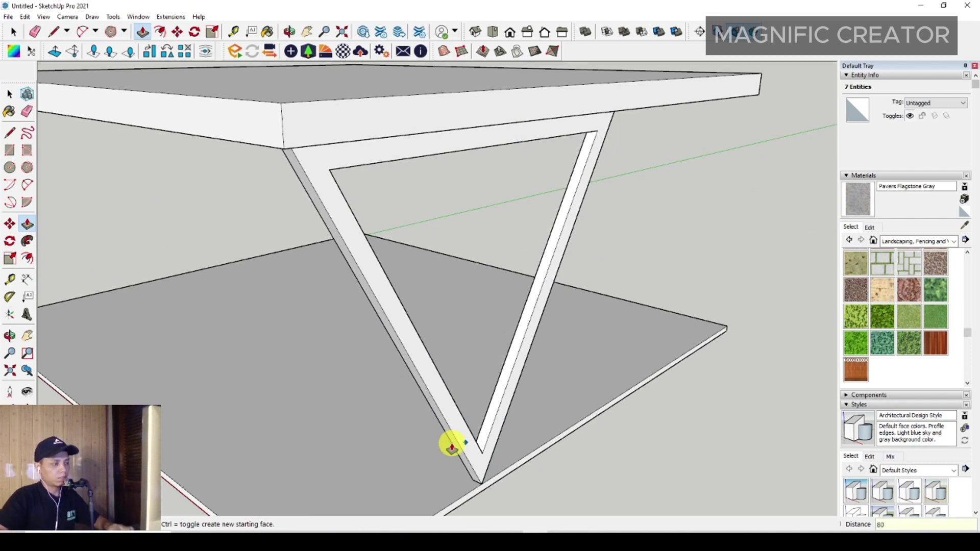
key("space")
Step: Group the triangular frame as a 0.07 m³ solid
triple_click(455, 424)
right_click(454, 424)
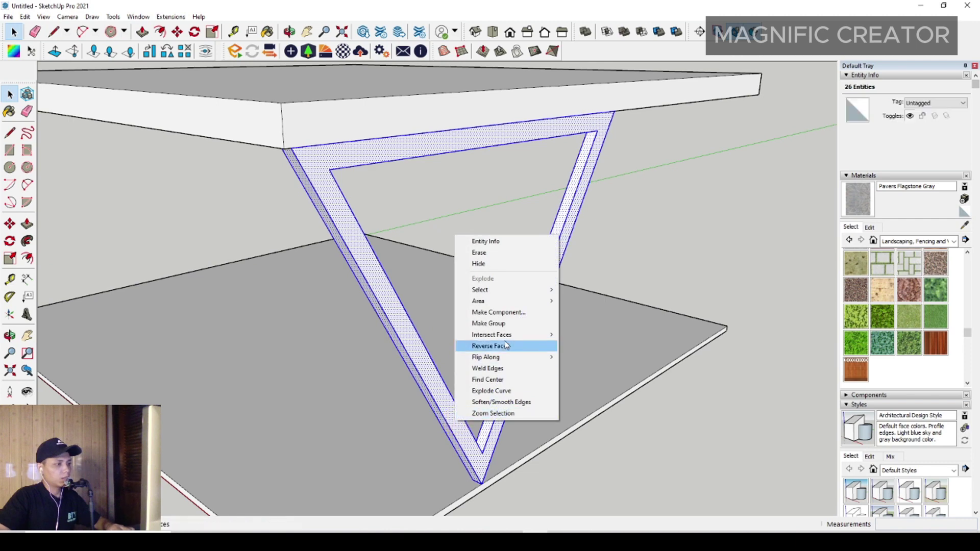
mouse_move(493, 329)
middle_mouse_down()
mouse_move(521, 405)
mouse_move(321, 434)
mouse_move(339, 437)
middle_mouse_up()
key("ctrl+g")
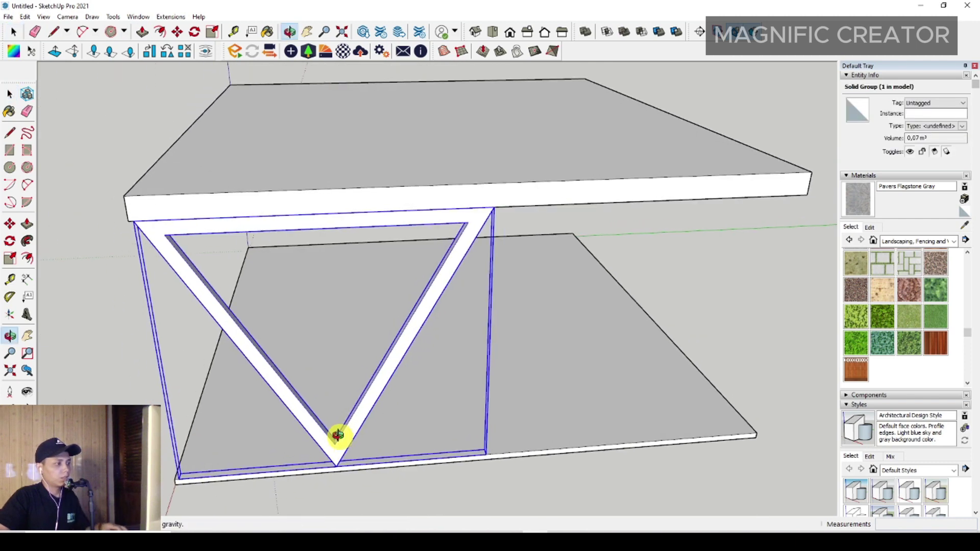
Step: Move the frame group sideways between the two slabs
left_click(10, 224)
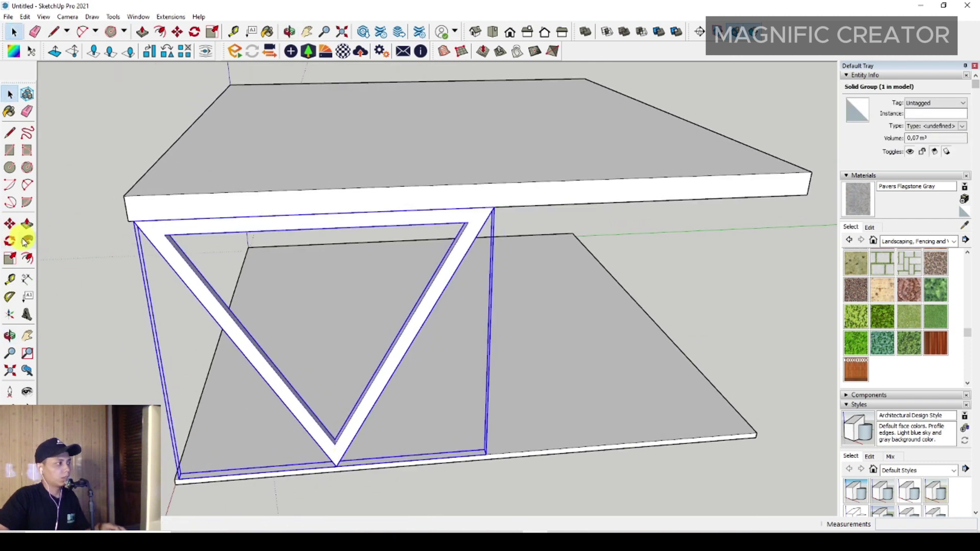
left_click(335, 467)
scroll(459, 460, "down", 1)
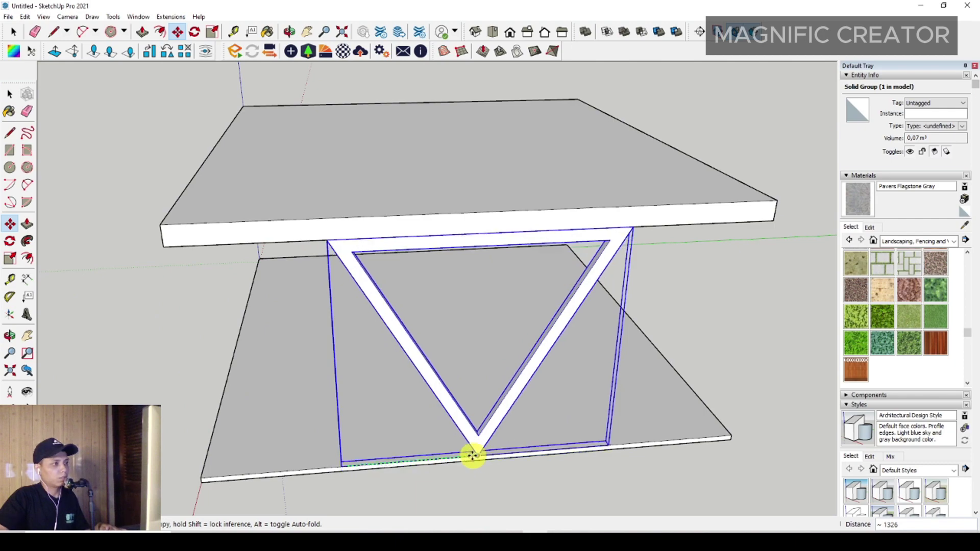
scroll(490, 444, "up", 2)
middle_click_drag(489, 444, 555, 434)
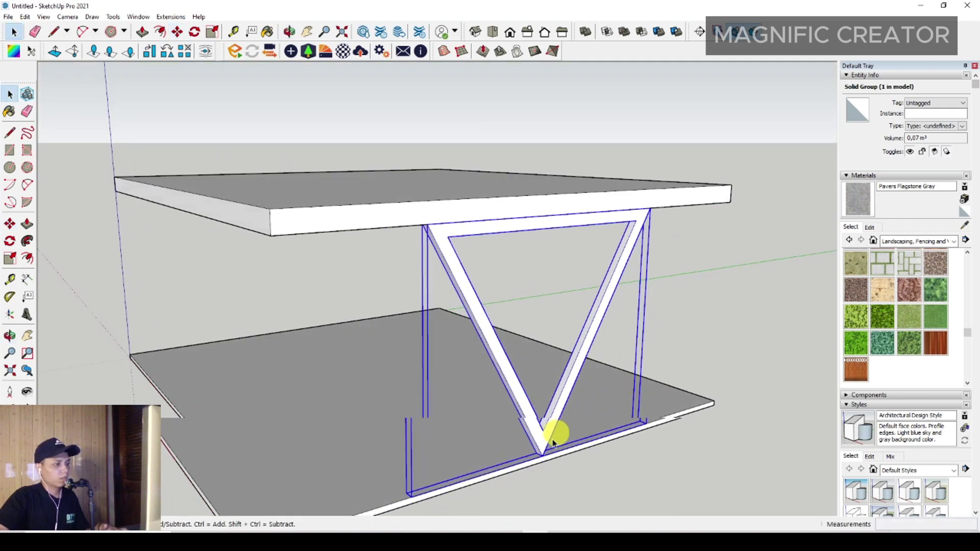
scroll(518, 404, "up", 4)
Step: Draw a small rectangle on the floor slab under the V frame's tip
middle_click_drag(519, 404, 433, 475)
key("space")
scroll(433, 434, "up", 2)
scroll(110, 233, "up", 2)
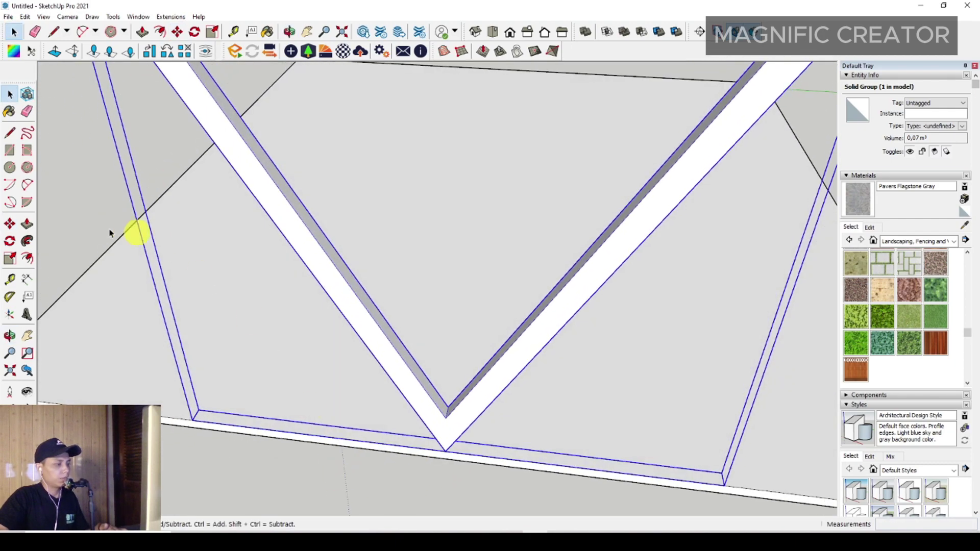
left_click(10, 151)
left_click(401, 447)
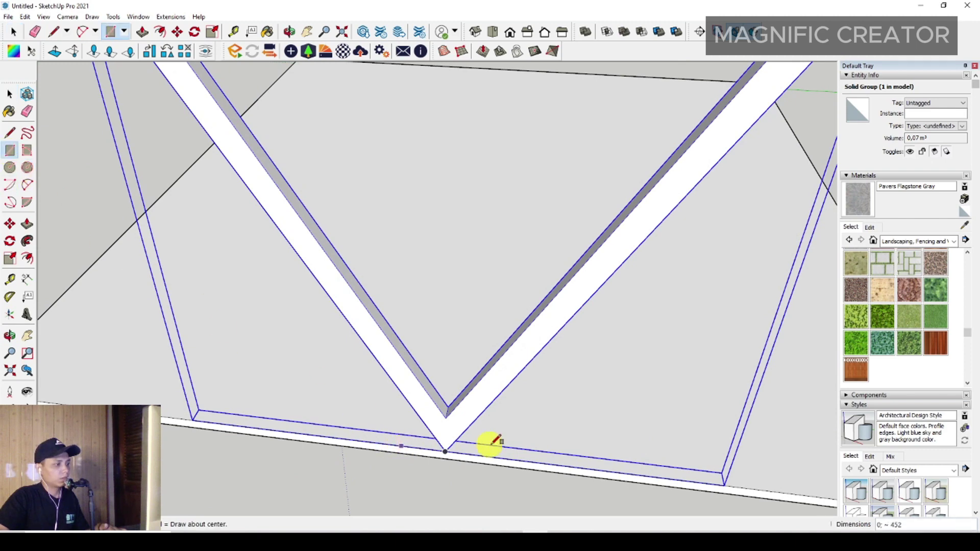
scroll(489, 442, "up", 1)
left_click(480, 439)
key("space")
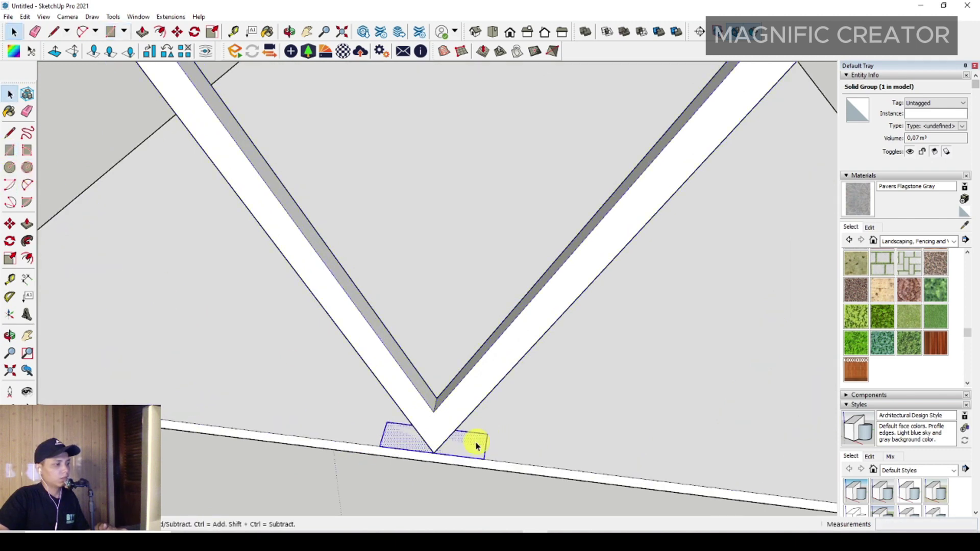
Step: Push/Pull the rectangle up into a base block
left_click(27, 223)
middle_click_drag(459, 431, 439, 452)
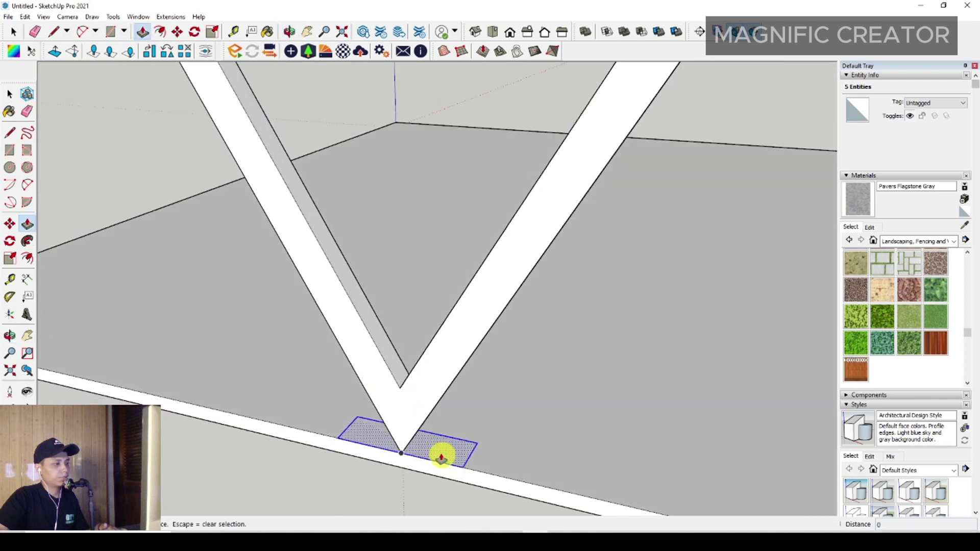
left_click_drag(439, 453, 413, 397)
left_click(399, 391)
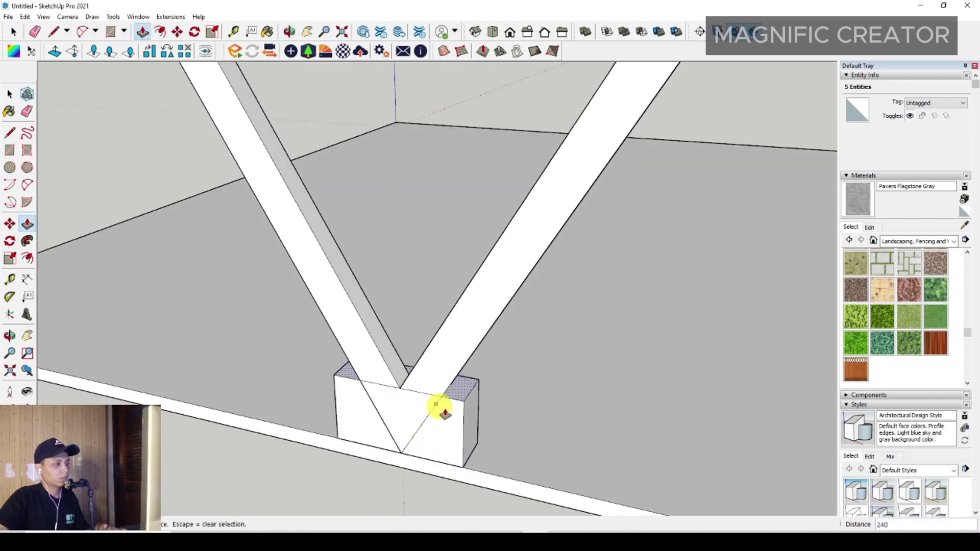
key("space")
Step: Make the whole base block a group
left_click(453, 415)
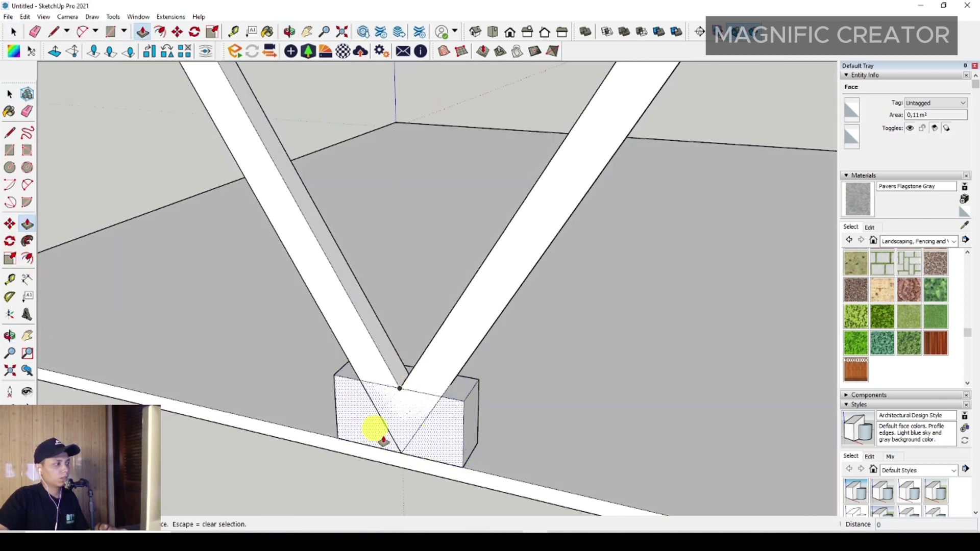
middle_click_drag(376, 429, 449, 429)
triple_click(449, 428)
right_click(475, 402)
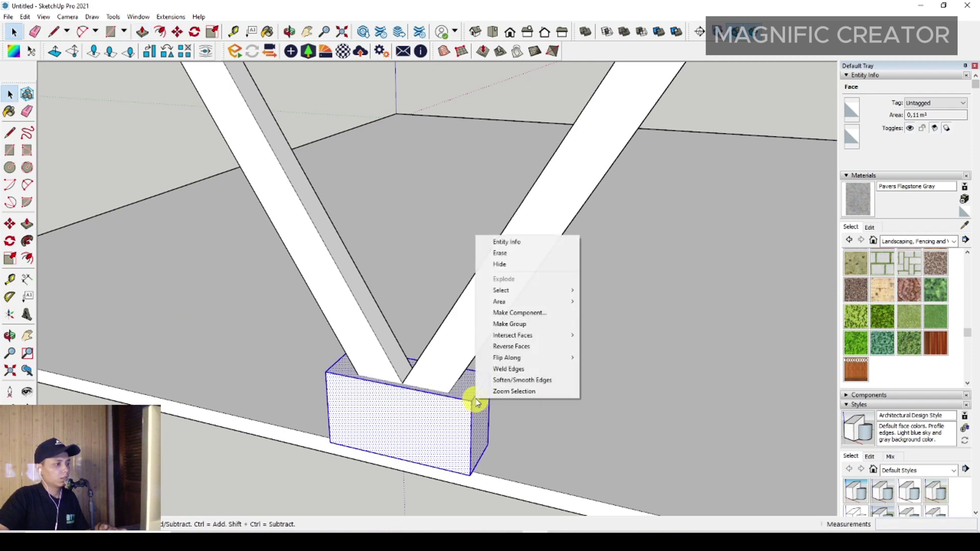
left_click(509, 324)
scroll(465, 376, "down", 5)
Step: Adjust the base block's height with Push/Pull
triple_click(489, 420)
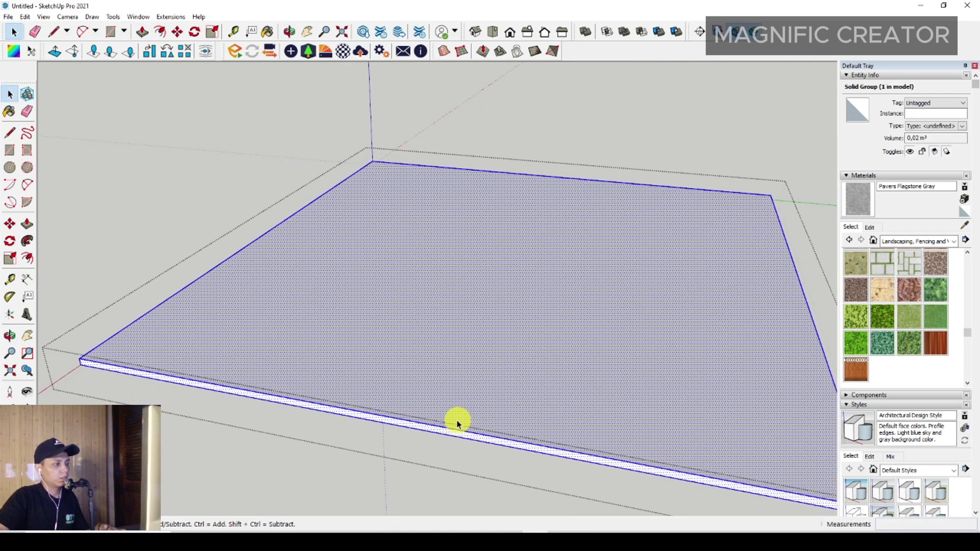
scroll(457, 418, "up", 3)
scroll(460, 429, "up", 3)
left_click(27, 224)
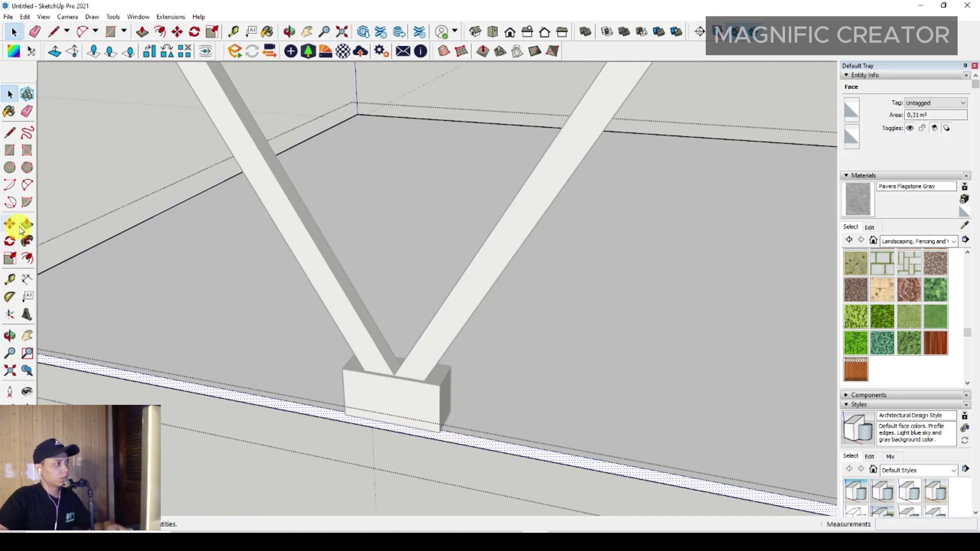
middle_click_drag(409, 428, 416, 389)
key("space")
scroll(317, 448, "down", 2)
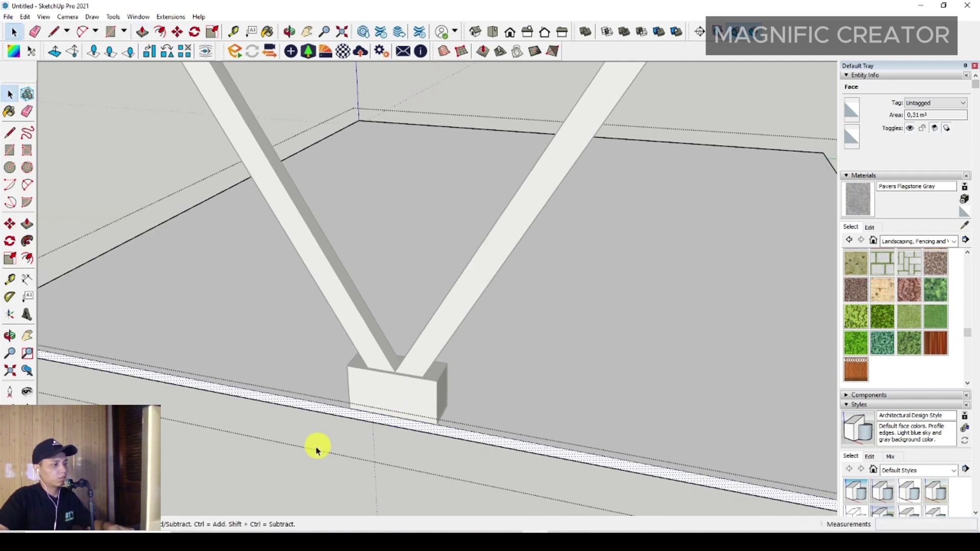
scroll(387, 396, "down", 2)
scroll(395, 408, "down", 2)
scroll(402, 400, "down", 3)
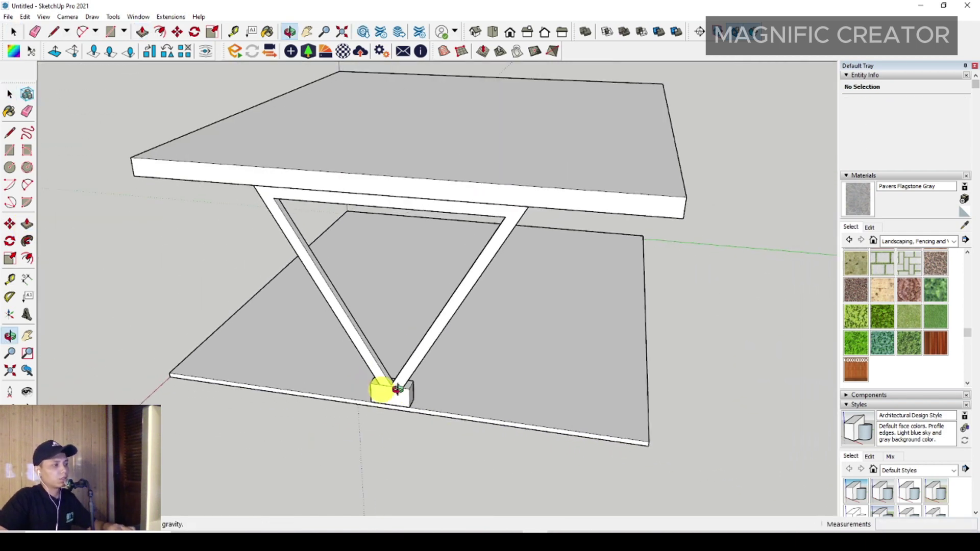
Step: Orbit beneath the roof slab to inspect its underside
middle_click_drag(383, 389, 509, 344)
scroll(508, 347, "up", 1)
scroll(507, 350, "up", 2)
scroll(613, 140, "up", 2)
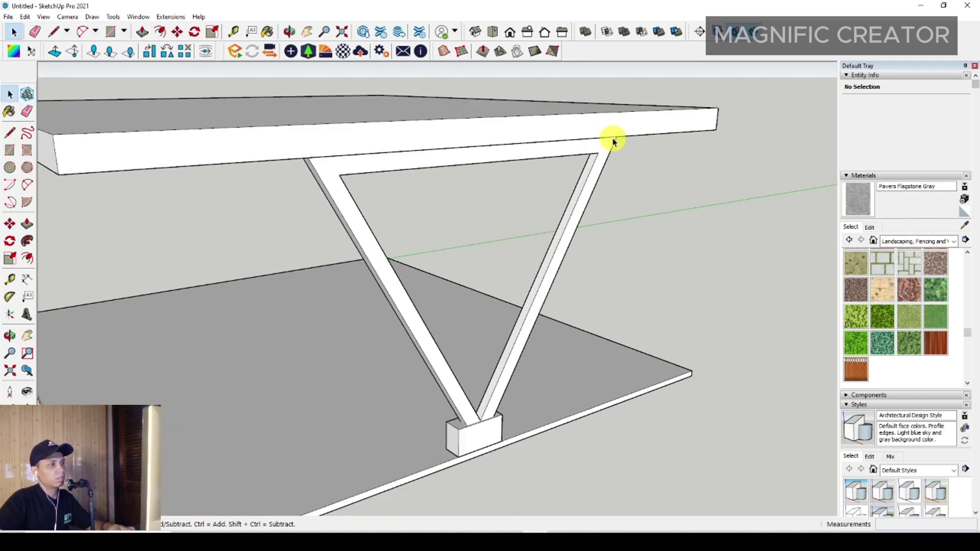
scroll(612, 140, "up", 1)
scroll(607, 143, "up", 1)
mouse_move(603, 145)
middle_mouse_down()
mouse_move(456, 131)
mouse_move(409, 133)
mouse_move(558, 151)
mouse_move(195, 152)
middle_mouse_up()
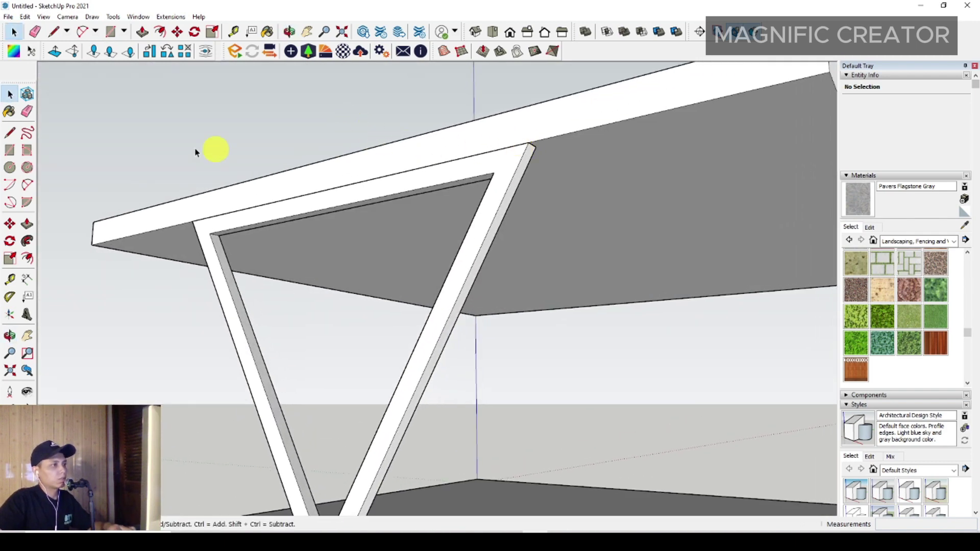
Step: Draw a small rectangle at the roof underside corner above the frame's top
left_click(10, 150)
scroll(523, 143, "up", 1)
left_click(529, 145)
scroll(567, 145, "up", 1)
scroll(564, 138, "up", 1)
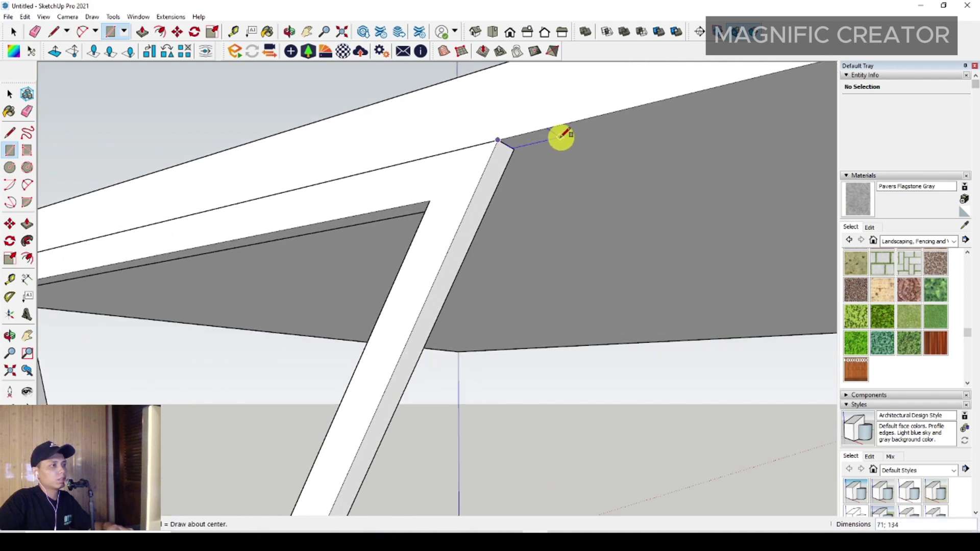
left_click(554, 138)
key("space")
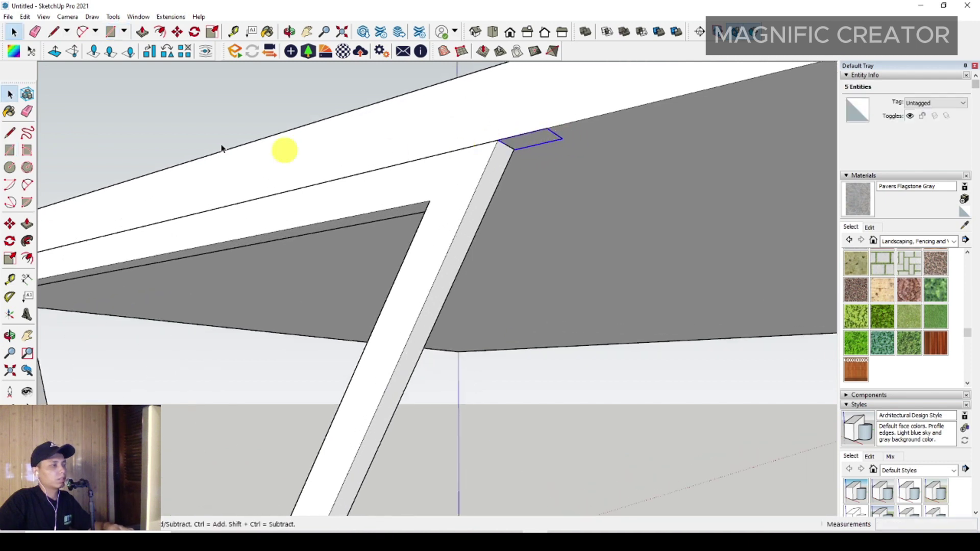
Step: Push/Pull the corner rectangle down to the floor slab to form a column
left_click(27, 224)
left_click(550, 145)
scroll(533, 247, "down", 2)
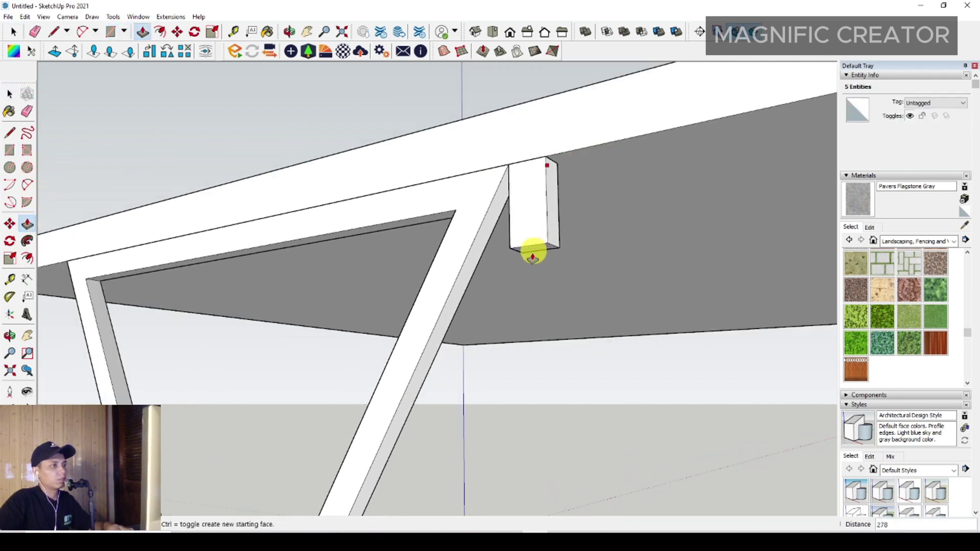
scroll(497, 206, "down", 2)
scroll(502, 372, "down", 2)
left_click(561, 376)
key("space")
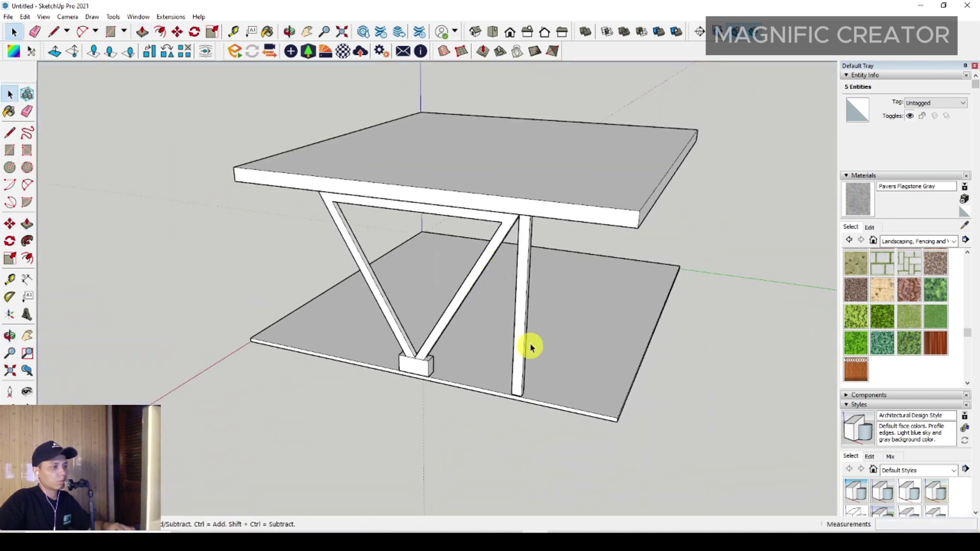
Step: Make the new column a group
triple_click(525, 328)
right_click(526, 329)
left_click(553, 420)
scroll(510, 195, "up", 2)
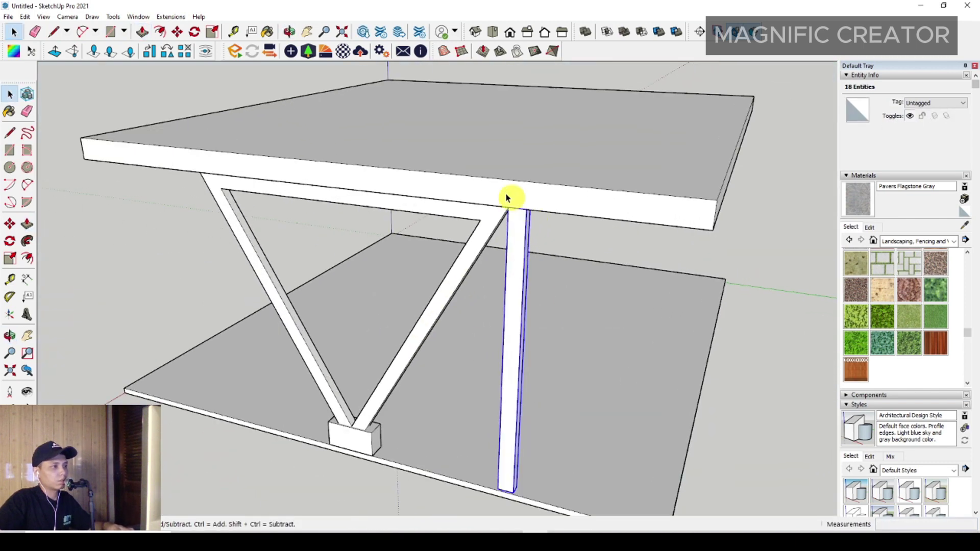
scroll(527, 219, "up", 3)
Step: Move the column group under the V-frame's beam end
left_click(9, 224)
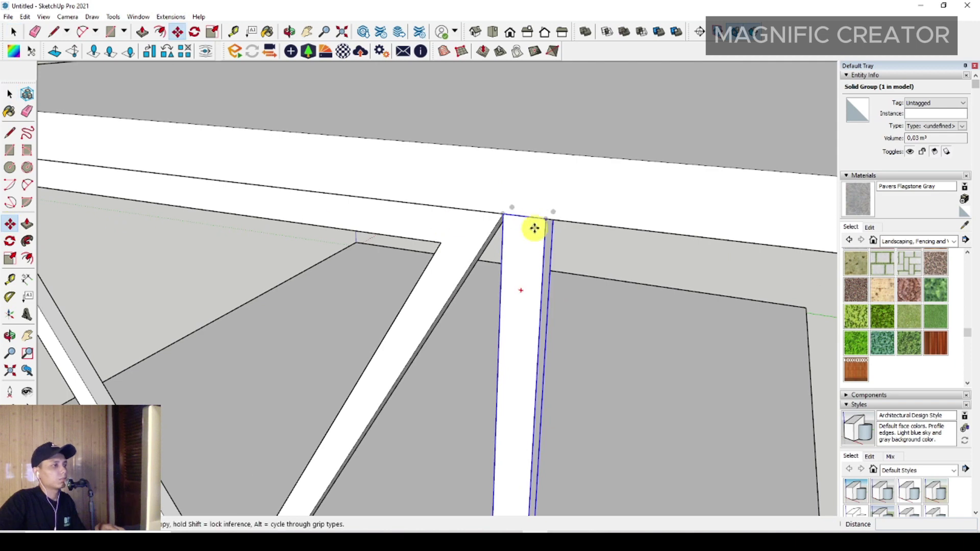
left_click(542, 219)
left_click(503, 214)
mouse_move(502, 214)
middle_mouse_down()
mouse_move(565, 317)
mouse_move(481, 333)
mouse_move(504, 347)
middle_mouse_up()
Step: Group the column together with the V-frame diagonals and base block
key("space")
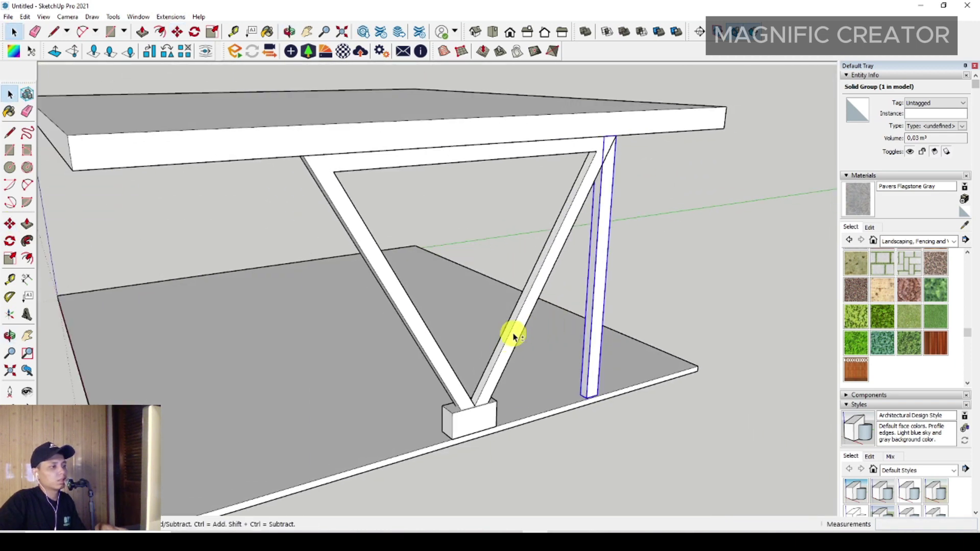
left_click(513, 336, "ctrl")
right_click(513, 337)
left_click(543, 434)
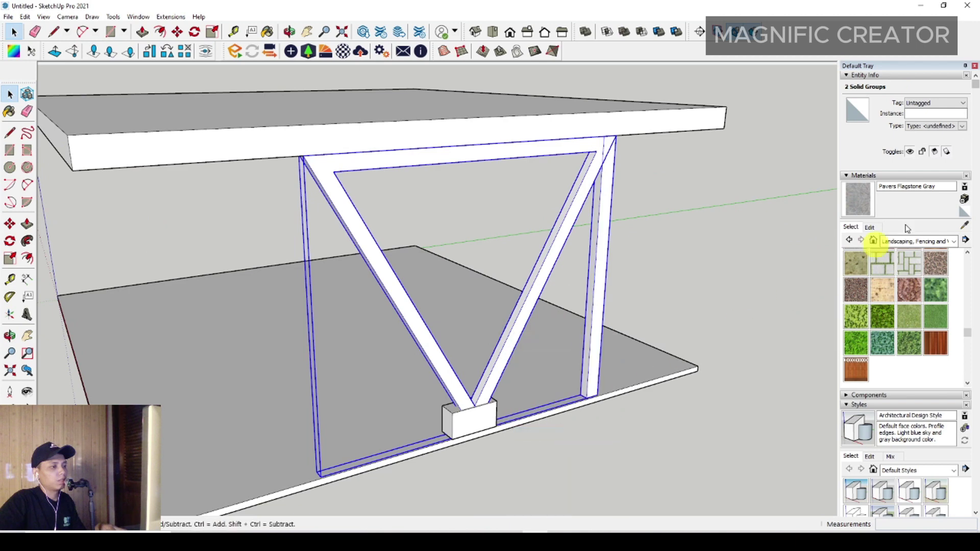
left_click(954, 241)
Step: Paint the frame group dark grey with Color M06 from the Colors collection
left_click(917, 280)
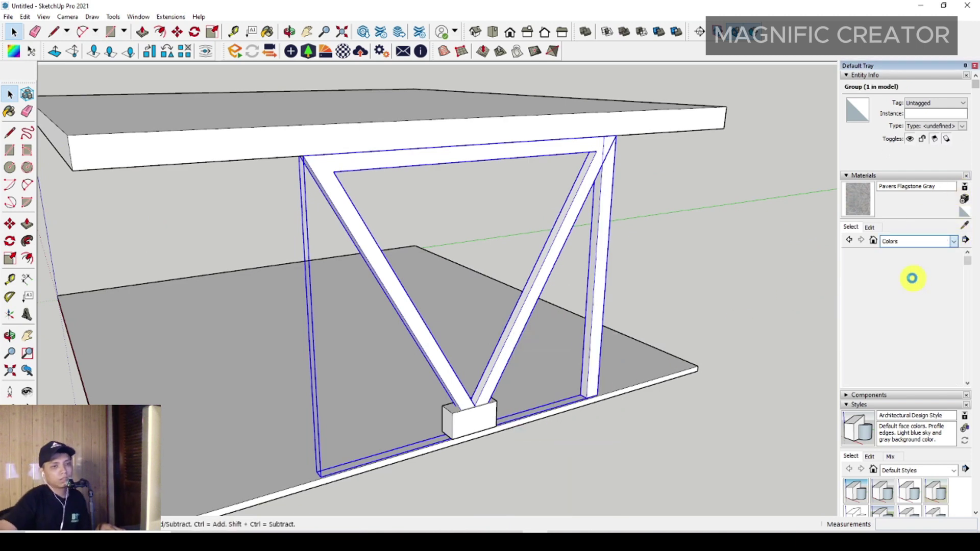
scroll(913, 320, "down", 5)
scroll(914, 320, "down", 3)
scroll(913, 327, "down", 2)
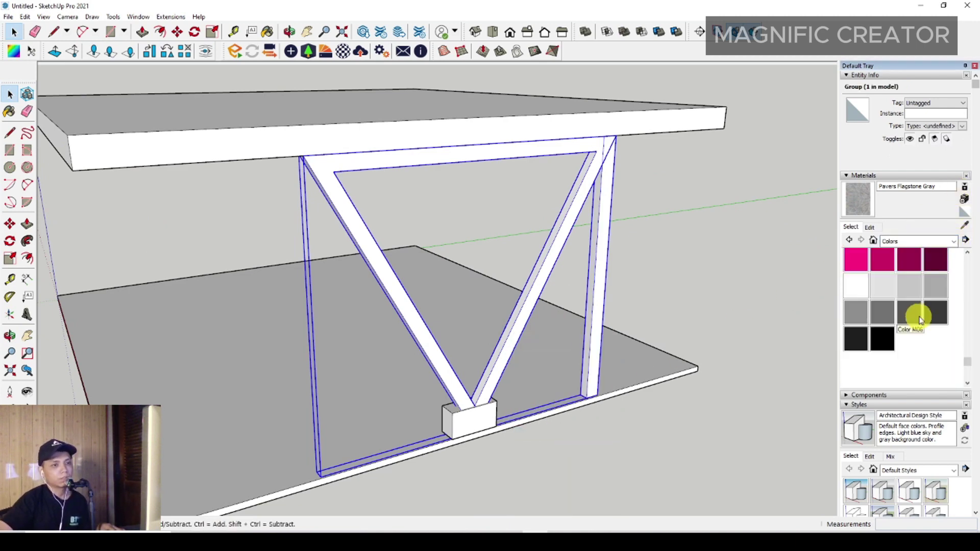
left_click(910, 312)
left_click(557, 240)
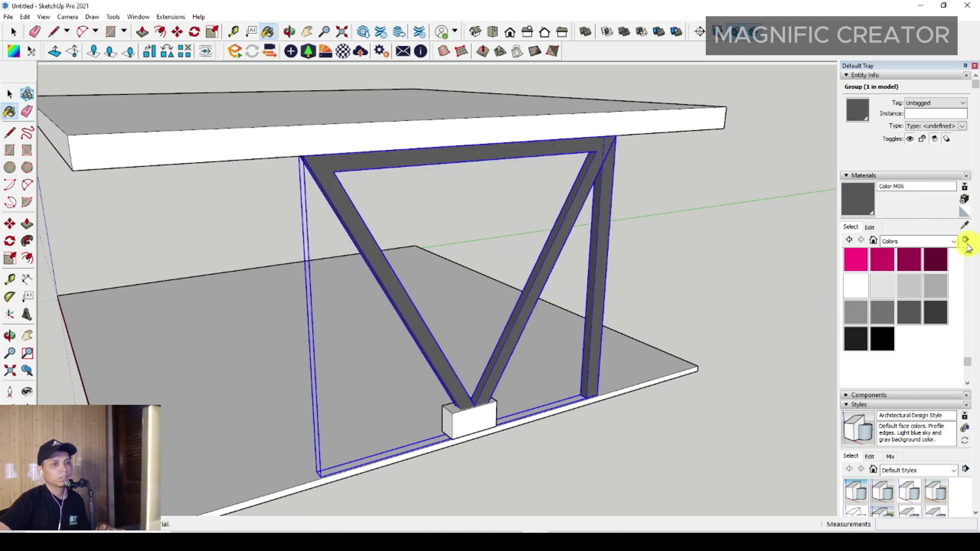
Step: Paint the base block with Asphalt and Concrete's Blacktop Old 01 texture
left_click(953, 241)
left_click(914, 277)
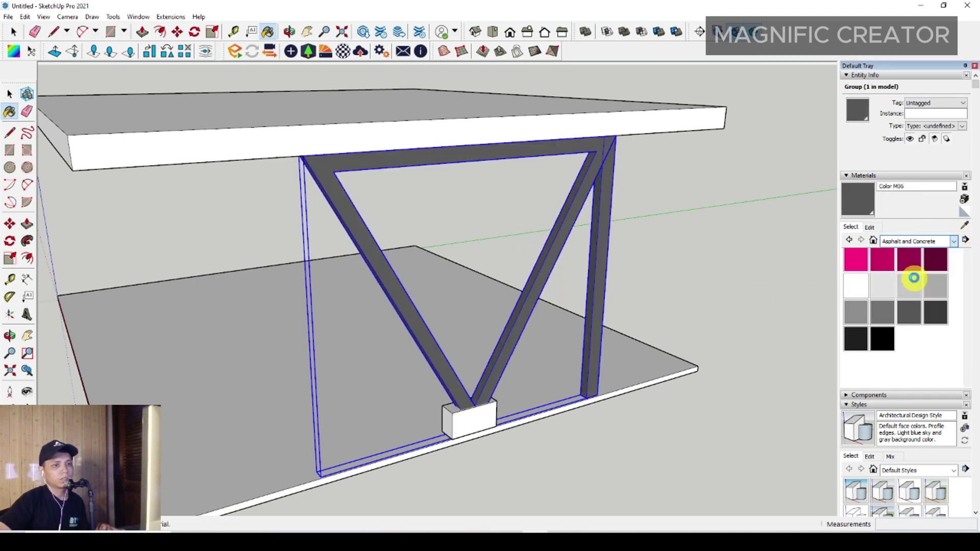
left_click(913, 264)
left_click(470, 411)
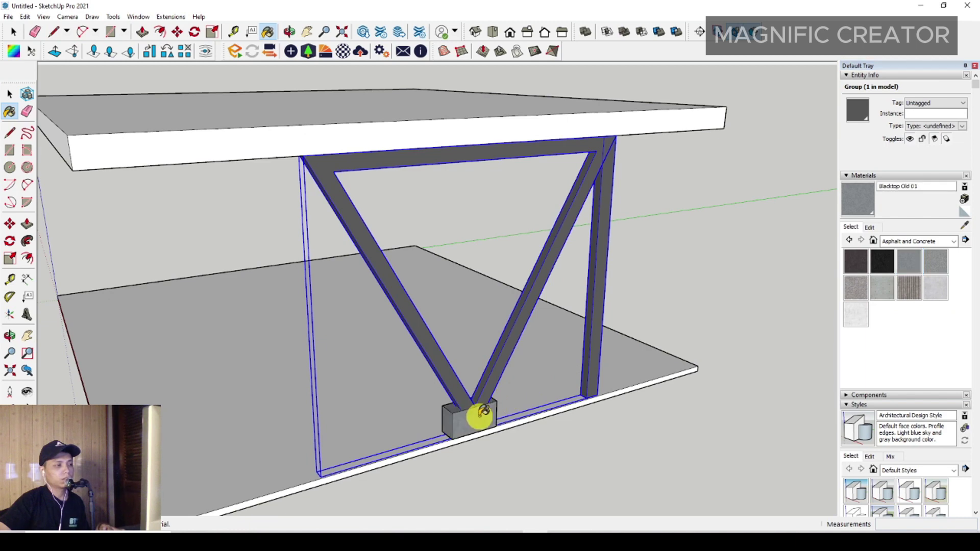
key("space")
middle_click_drag(470, 412, 585, 378)
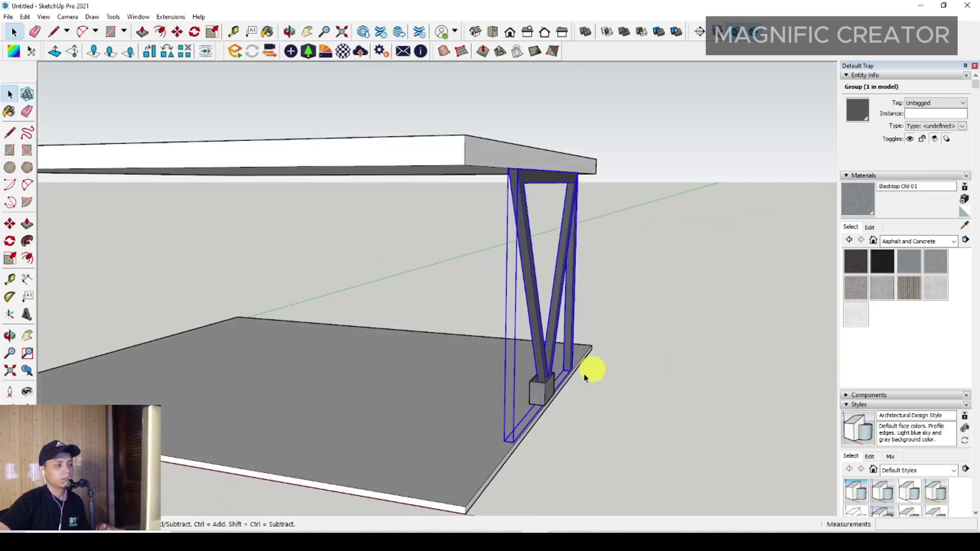
Step: Group the base block with the frame and turn the support into a component
left_click(543, 388, "ctrl")
right_click(542, 389)
left_click(575, 324)
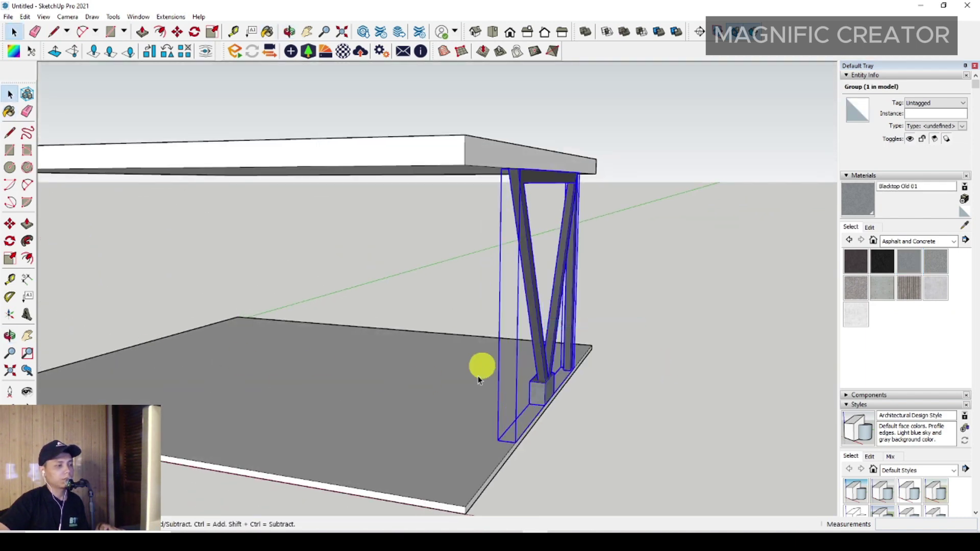
right_click(545, 386)
left_click(587, 305)
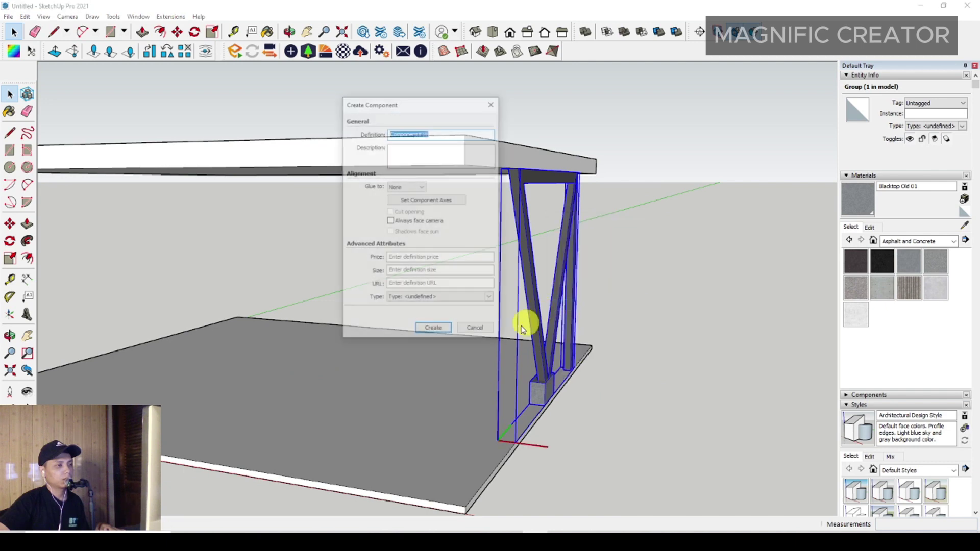
left_click(433, 327)
Step: Copy the support component to the opposite end of the slab
key("m")
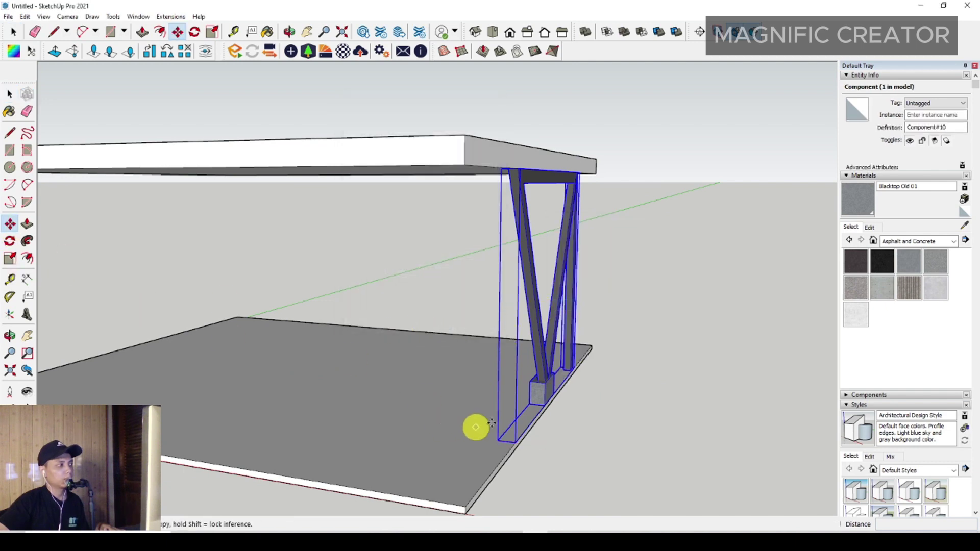
scroll(536, 405, "up", 2)
left_click(531, 403)
scroll(460, 401, "down", 4)
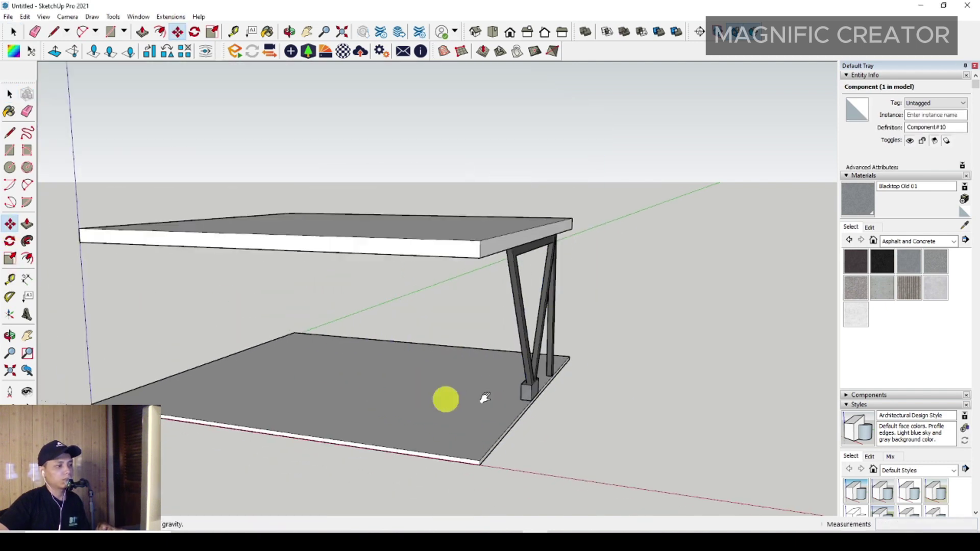
scroll(503, 398, "up", 3)
left_click(307, 408)
scroll(426, 344, "up", 3)
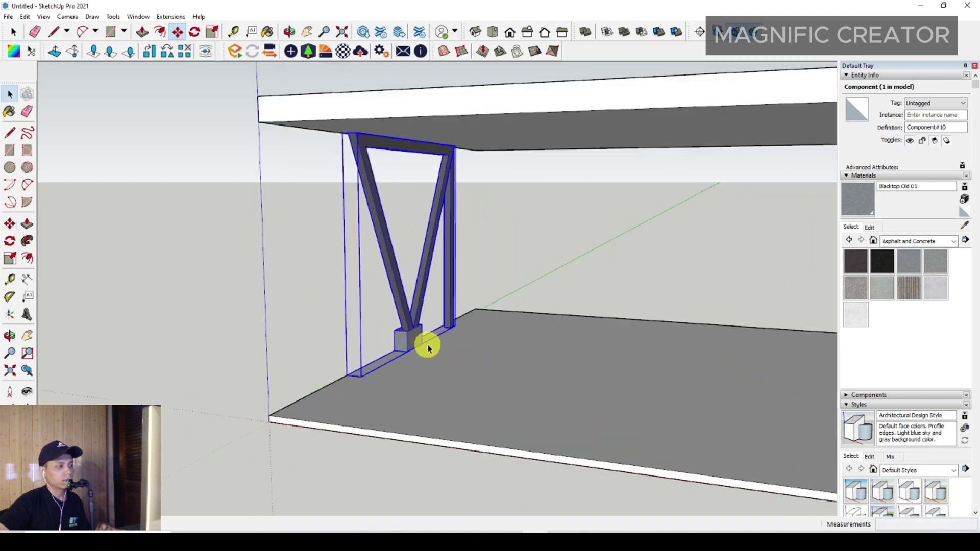
Step: Flip the copied support along the component's red axis
key("space")
right_click(416, 338)
mouse_move(447, 293)
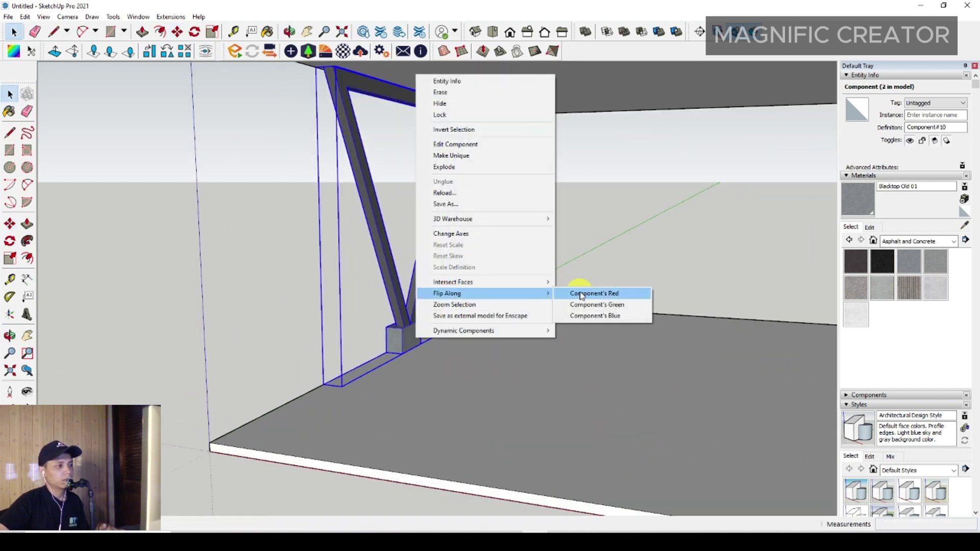
left_click(582, 292)
scroll(449, 335, "down", 3)
scroll(433, 357, "down", 2)
scroll(431, 360, "down", 2)
mouse_move(431, 357)
middle_mouse_down()
mouse_move(385, 328)
mouse_move(494, 403)
mouse_move(436, 398)
mouse_move(384, 357)
mouse_move(356, 371)
mouse_move(390, 400)
mouse_move(513, 308)
middle_mouse_up()
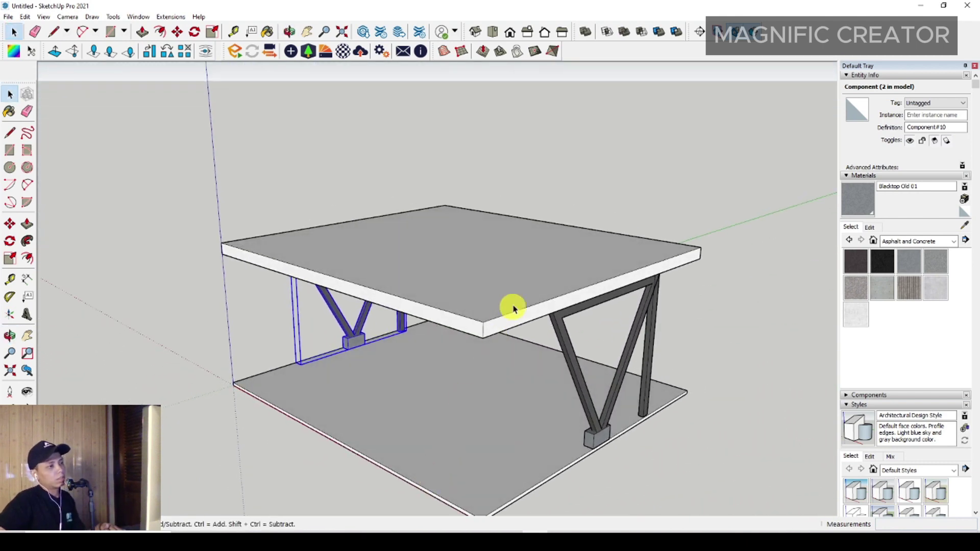
Step: Paint the roof slab top with the grey Color M04 swatch from Colors
left_click(953, 242)
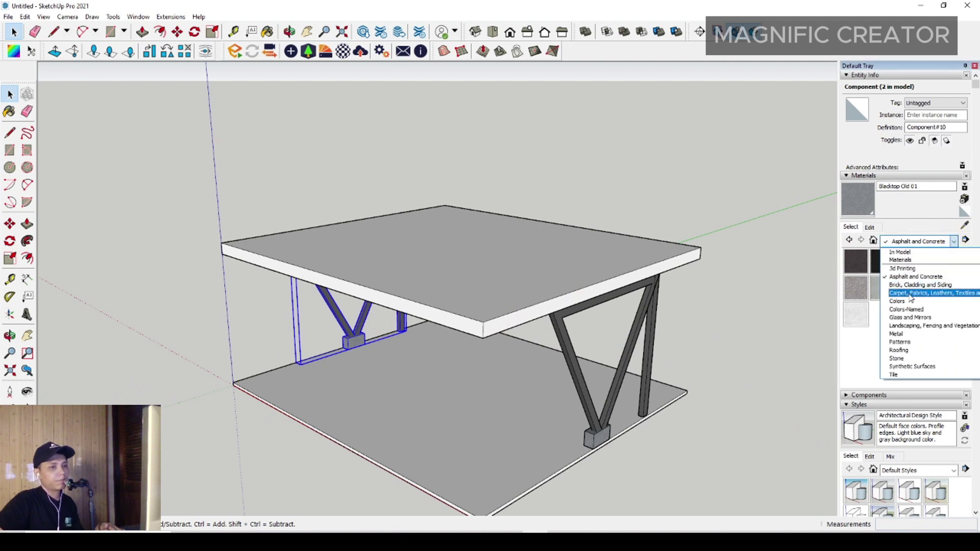
left_click(907, 304)
scroll(896, 326, "down", 5)
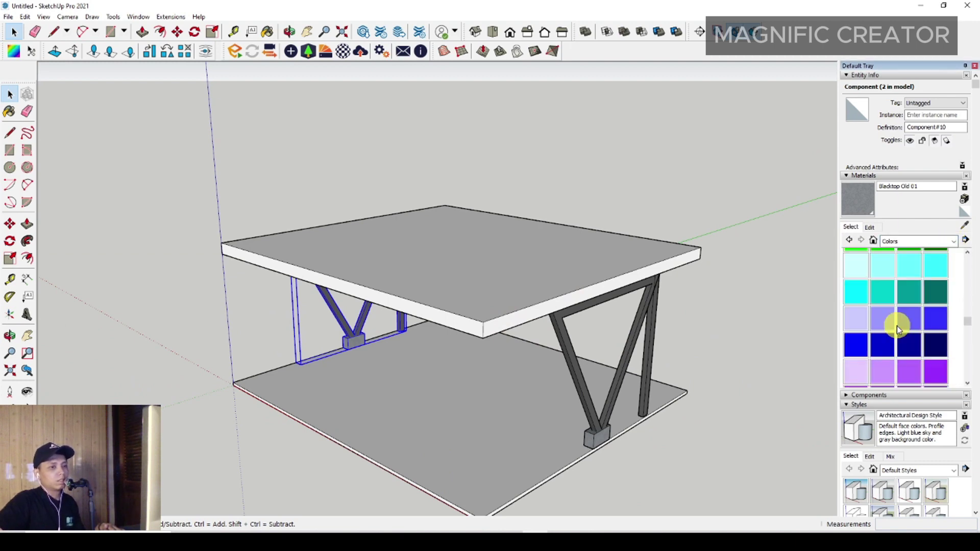
scroll(896, 326, "down", 3)
scroll(896, 329, "down", 3)
scroll(889, 319, "up", 1)
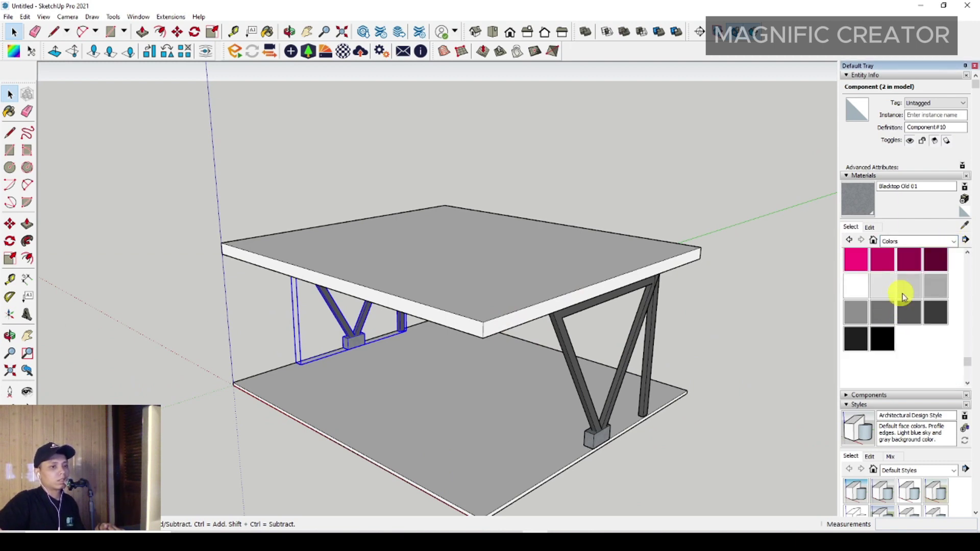
left_click(854, 317)
left_click(479, 265)
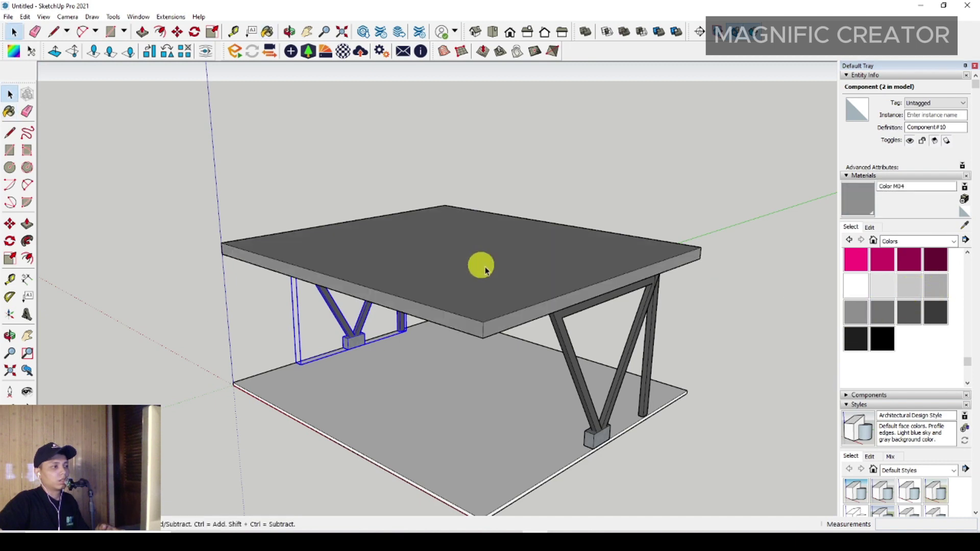
mouse_move(479, 265)
middle_mouse_down()
mouse_move(522, 313)
mouse_move(509, 198)
mouse_move(505, 256)
mouse_move(624, 236)
mouse_move(545, 230)
middle_mouse_up()
Step: Inside the roof group, push/pull both end faces outward by 500
triple_click(505, 256)
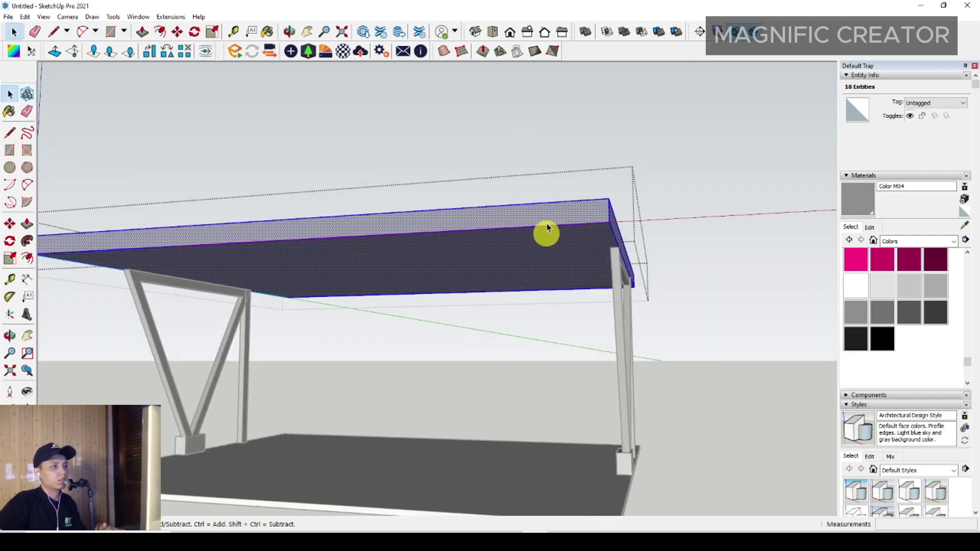
left_click_drag(540, 176, 707, 363)
left_click(25, 229)
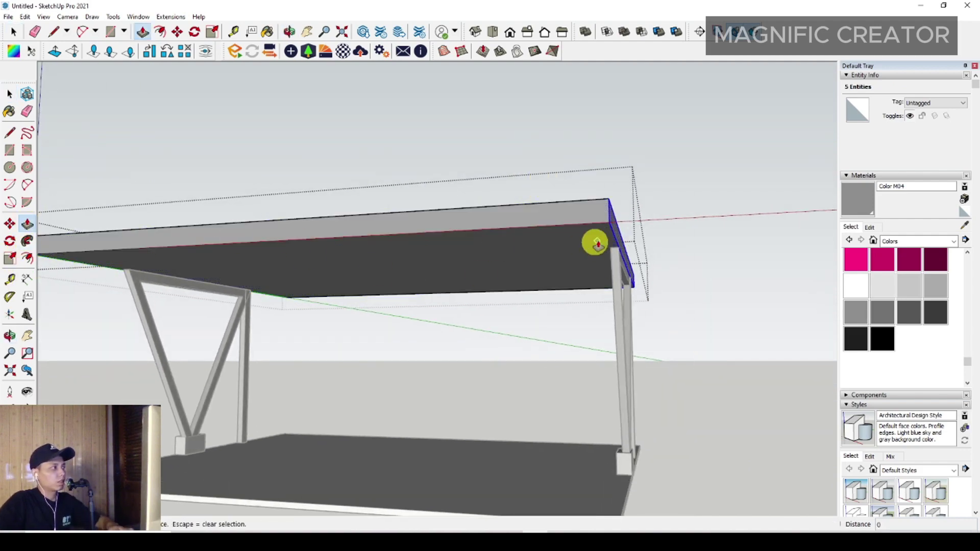
left_click(611, 223)
type("500")
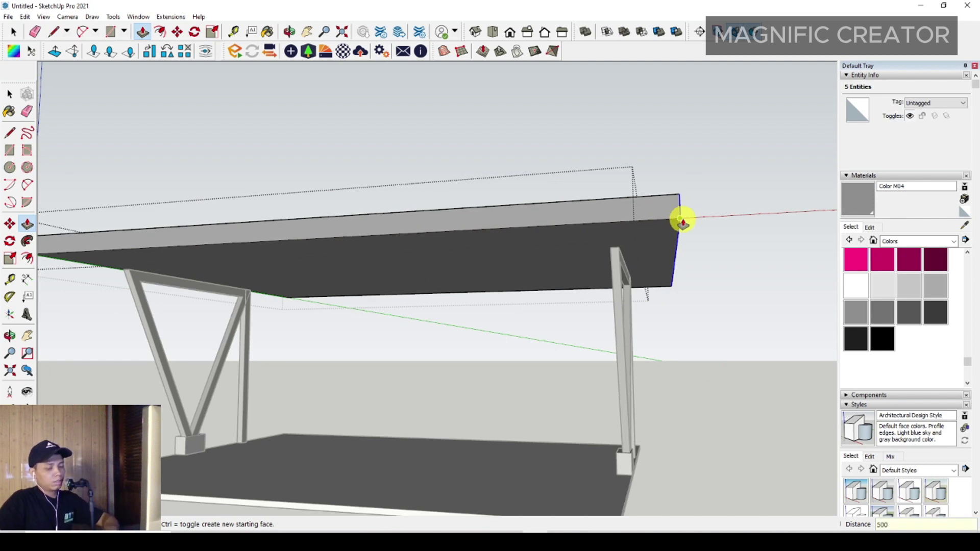
key("Return")
key("space")
mouse_move(396, 285)
middle_mouse_down()
mouse_move(195, 251)
mouse_move(316, 231)
mouse_move(383, 247)
mouse_move(409, 212)
middle_mouse_up()
key("p")
left_click(400, 204)
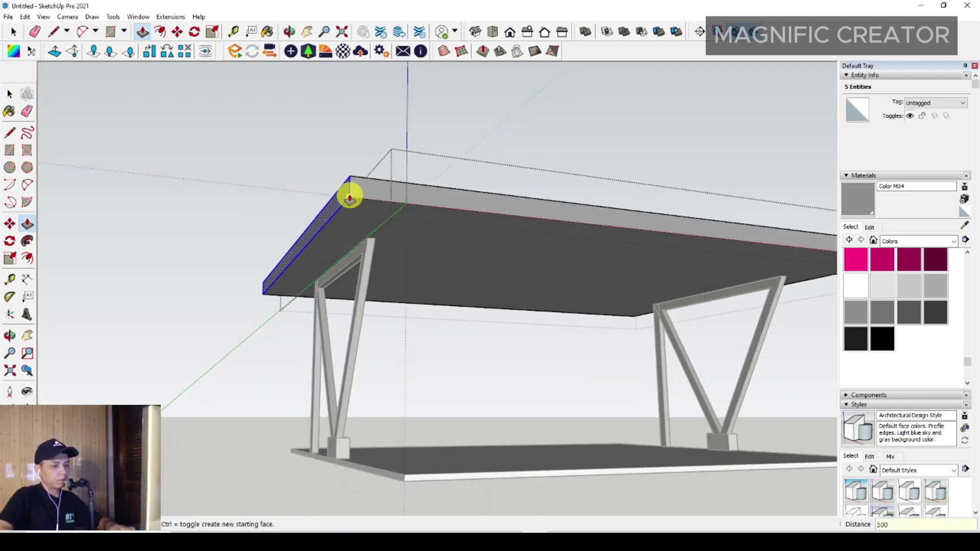
key("space")
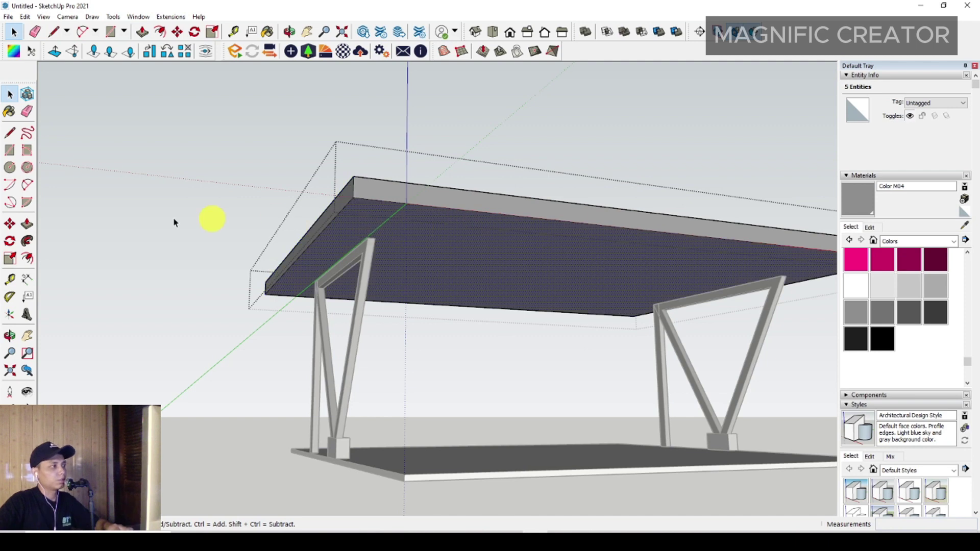
Step: Start an inset Offset outline on the roof slab's underside face
left_click(27, 258)
scroll(408, 219, "up", 1)
left_click(416, 210)
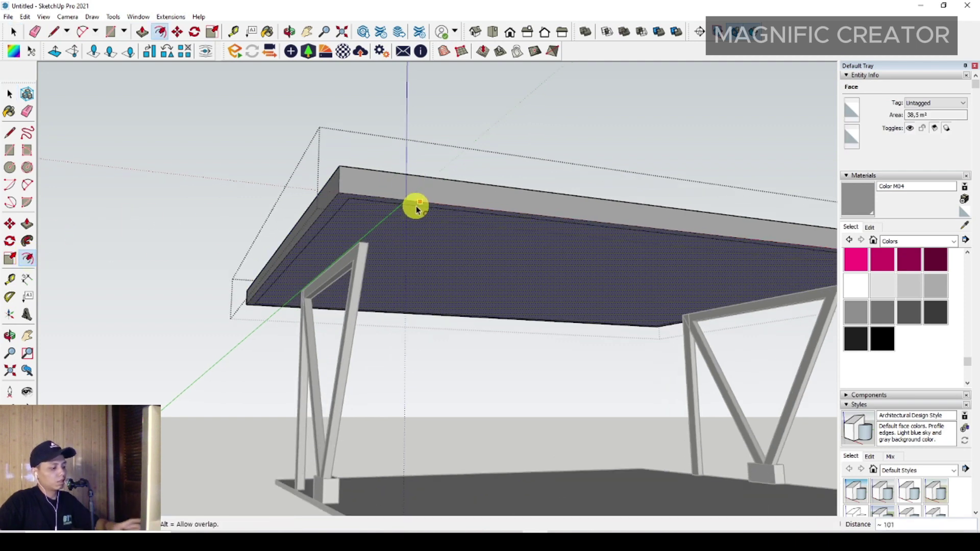
Step: Paint the roof underside with Cladding Siding Tan from Brick, Cladding and Siding
key("space")
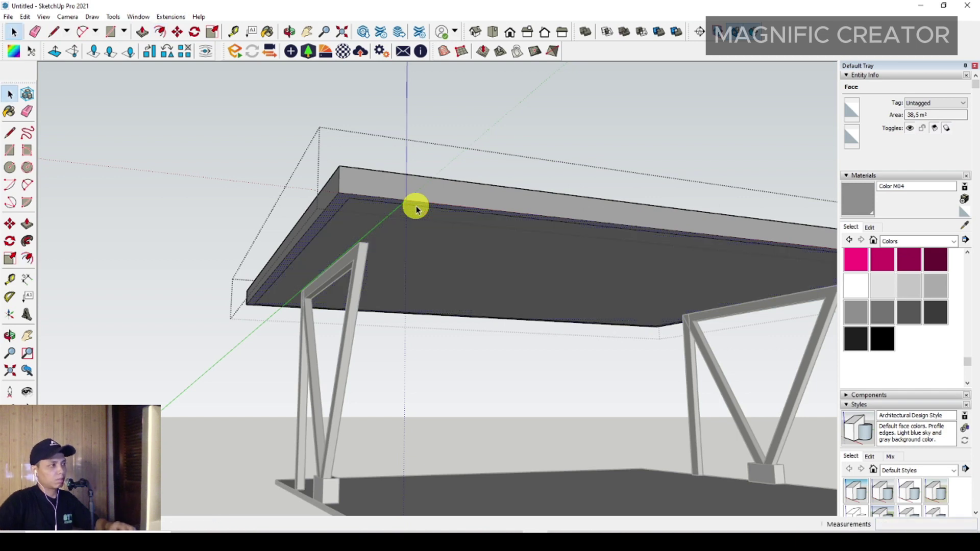
left_click(953, 241)
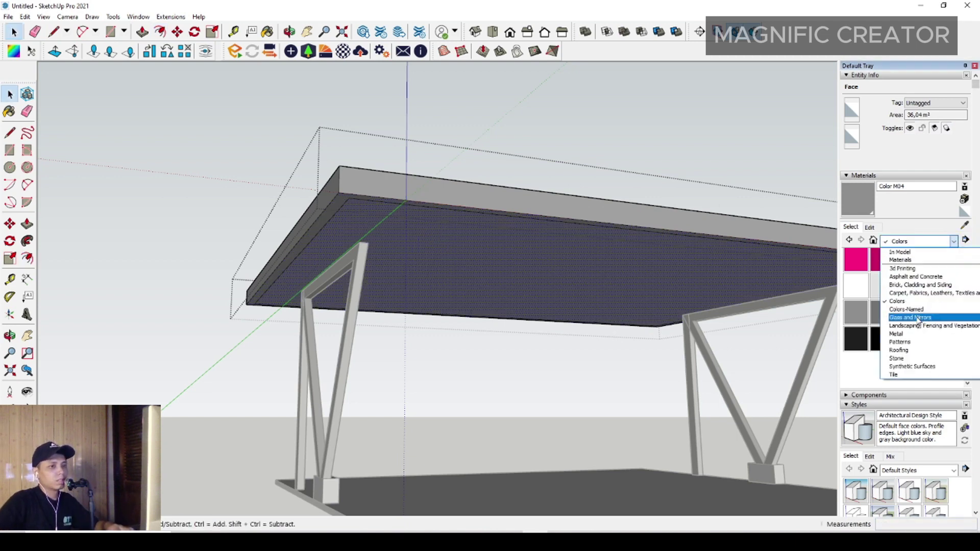
left_click(906, 284)
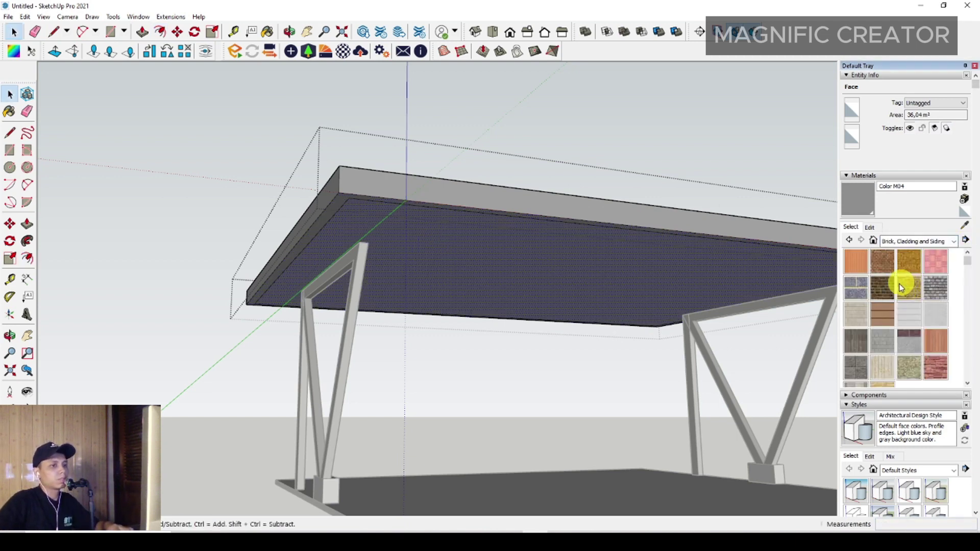
left_click(887, 322)
left_click(466, 259)
mouse_move(466, 258)
middle_mouse_down()
mouse_move(617, 265)
mouse_move(350, 276)
mouse_move(486, 269)
mouse_move(704, 190)
mouse_move(740, 148)
mouse_move(383, 280)
mouse_move(400, 341)
mouse_move(536, 346)
mouse_move(252, 371)
middle_mouse_up()
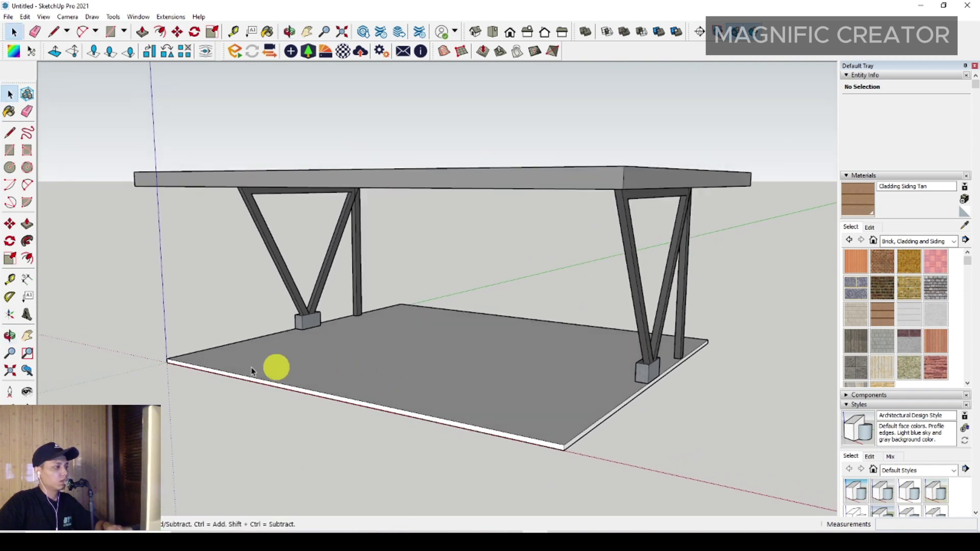
Step: Paint the carport floor with the dark Slate material from Tile
left_click(953, 242)
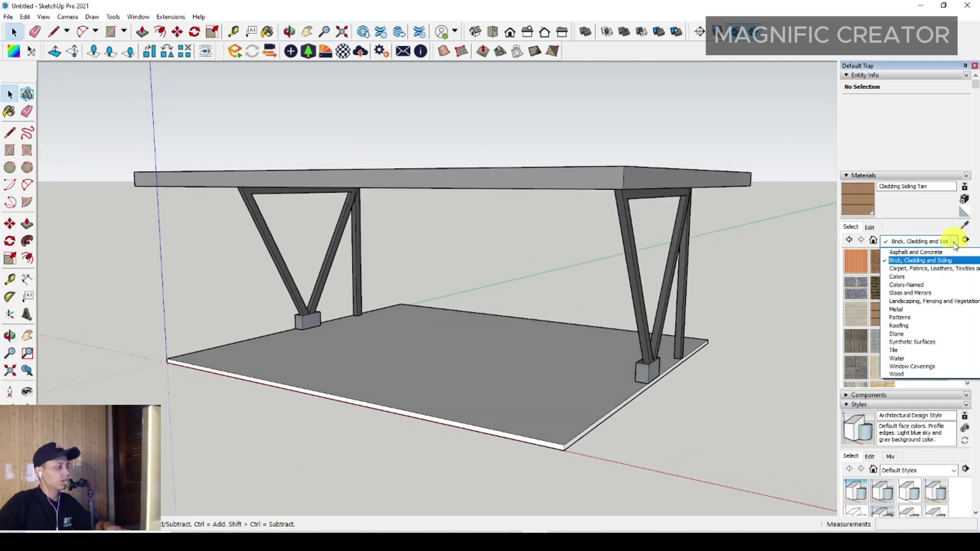
left_click(897, 351)
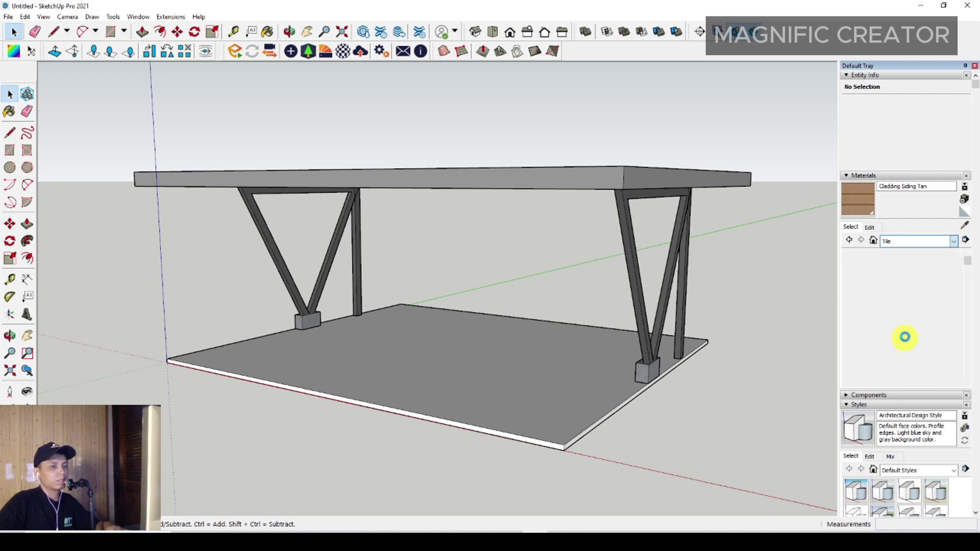
scroll(903, 328, "down", 2)
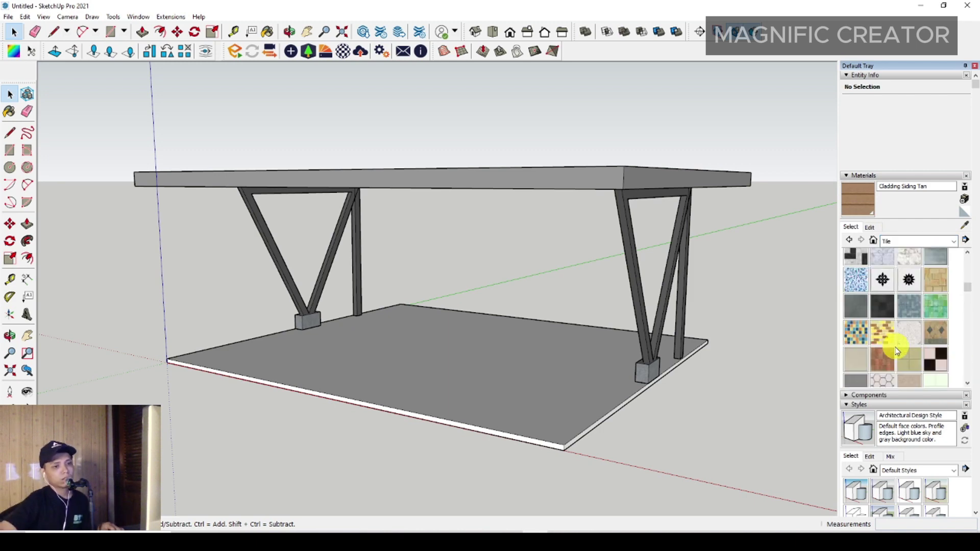
left_click(853, 313)
left_click(523, 365)
mouse_move(523, 365)
middle_mouse_down()
mouse_move(506, 409)
mouse_move(515, 316)
middle_mouse_up()
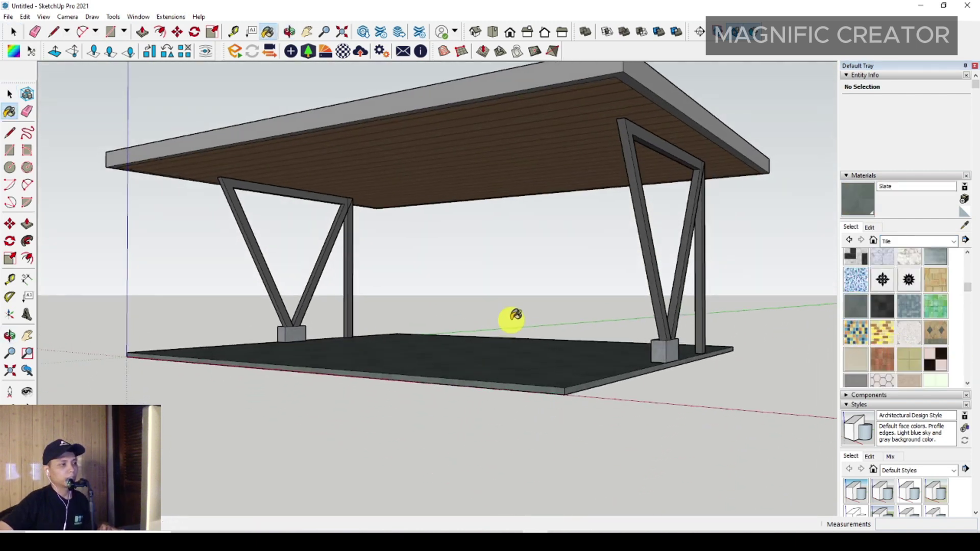
key("space")
scroll(490, 352, "up", 3)
scroll(501, 405, "up", 2)
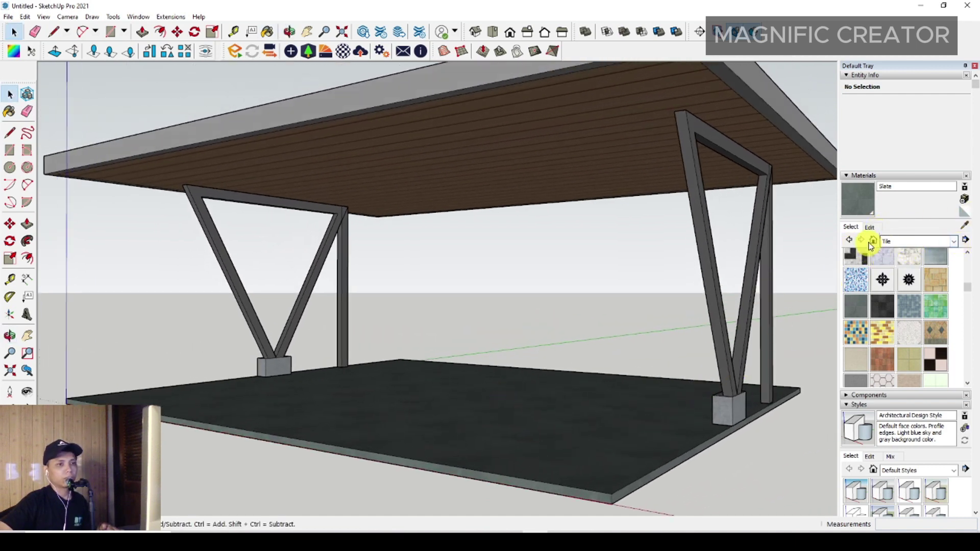
Step: Set Materials to In Model, then browse the Components Sampler collection in Components
left_click(874, 240)
left_click(942, 244)
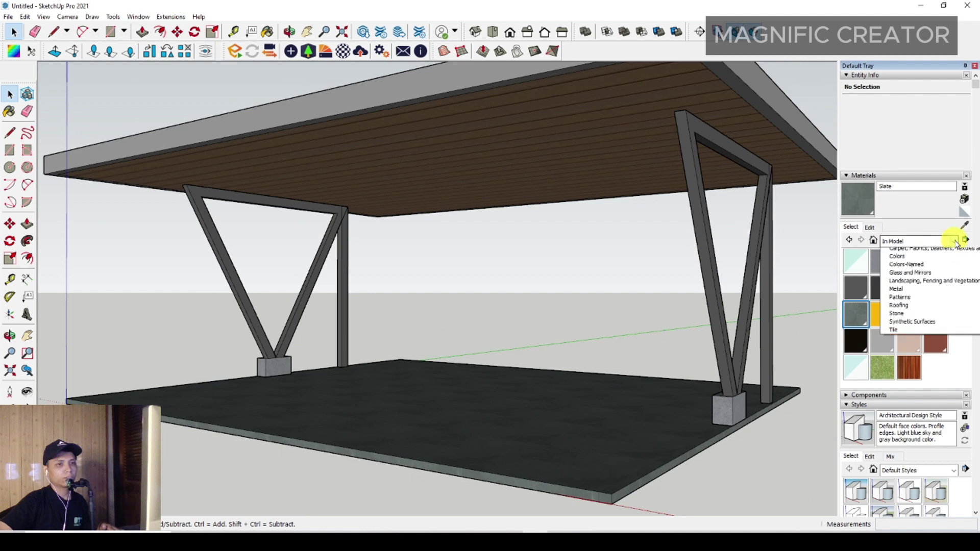
left_click(859, 405)
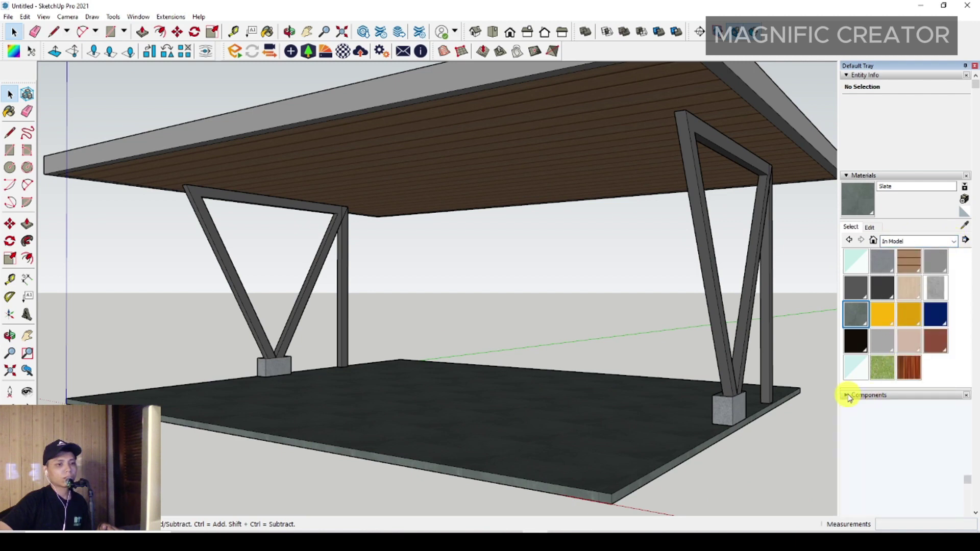
left_click(876, 399)
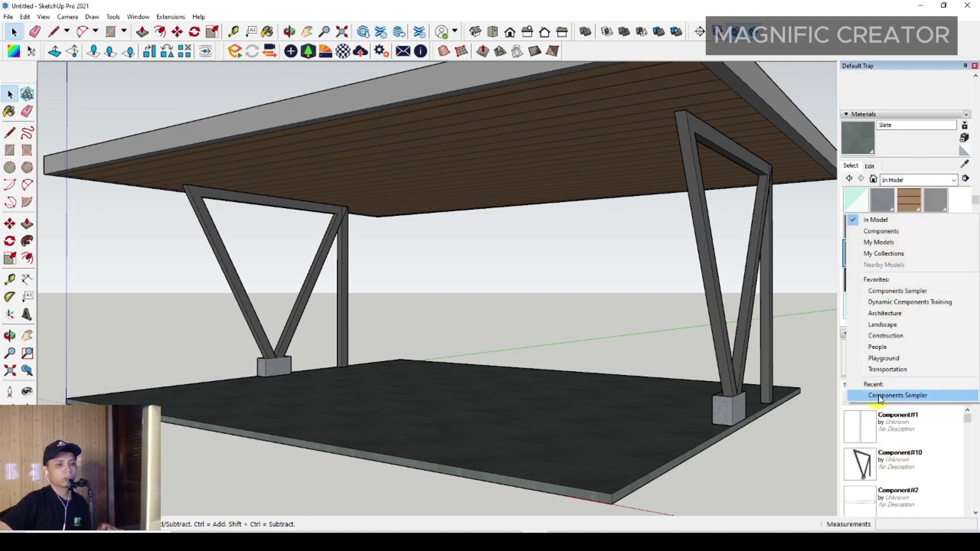
left_click(886, 242)
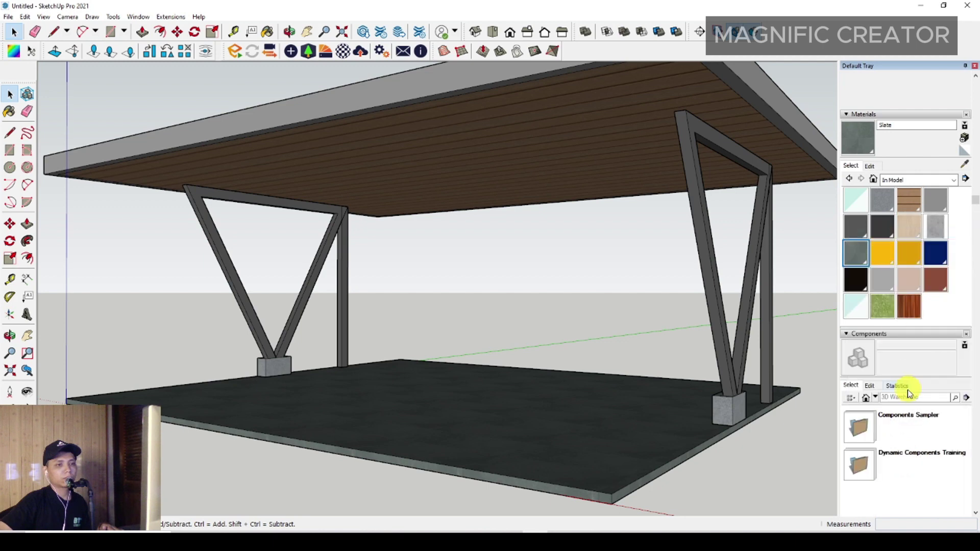
left_click(860, 419)
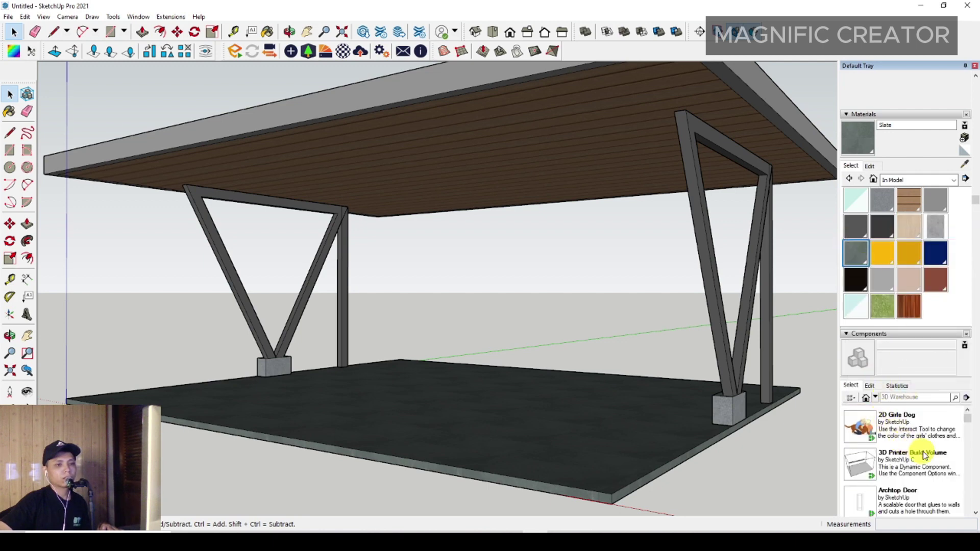
scroll(975, 442, "down", 2)
scroll(975, 442, "down", 3)
scroll(957, 313, "down", 3)
scroll(893, 327, "down", 1)
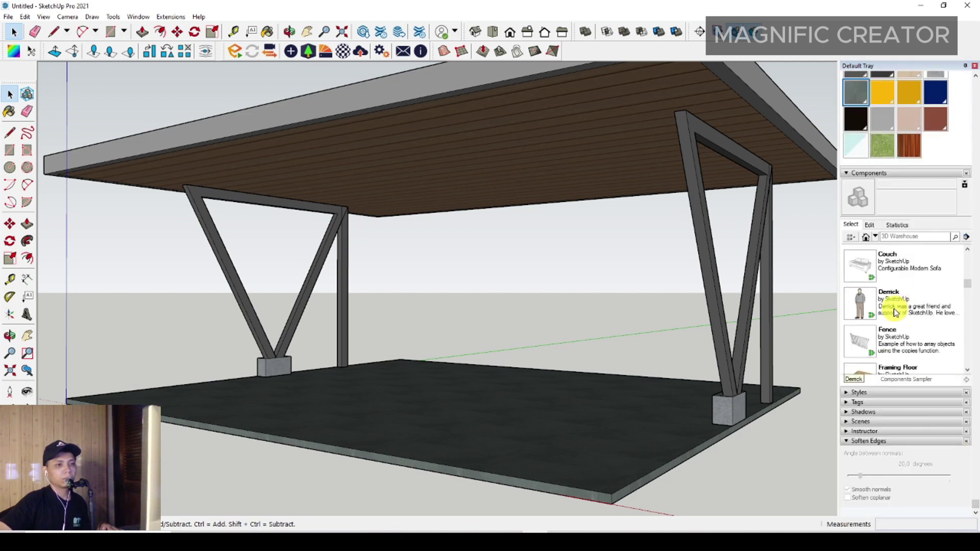
Step: Insert the Car Sedan component onto the floor under the carport
left_click(862, 265)
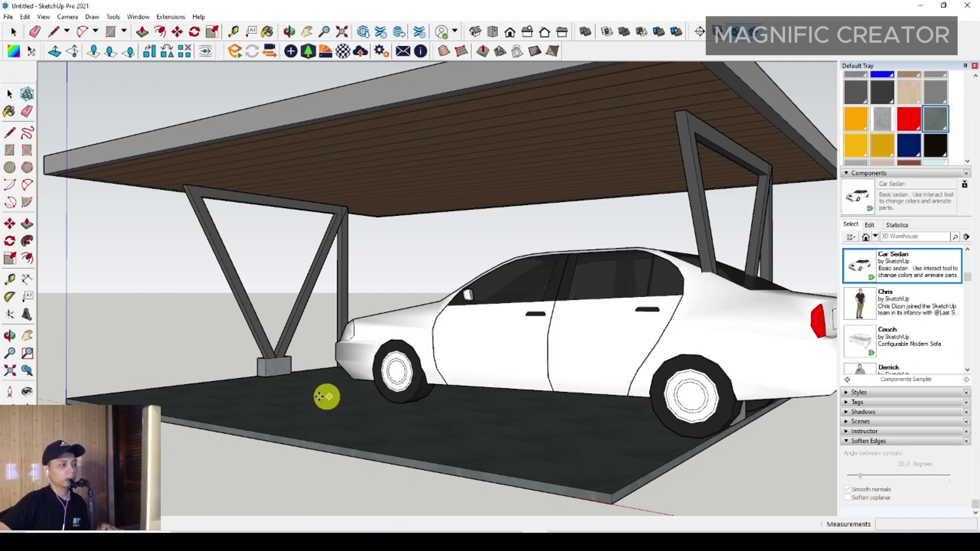
left_click(239, 389)
middle_click_drag(239, 389, 345, 435)
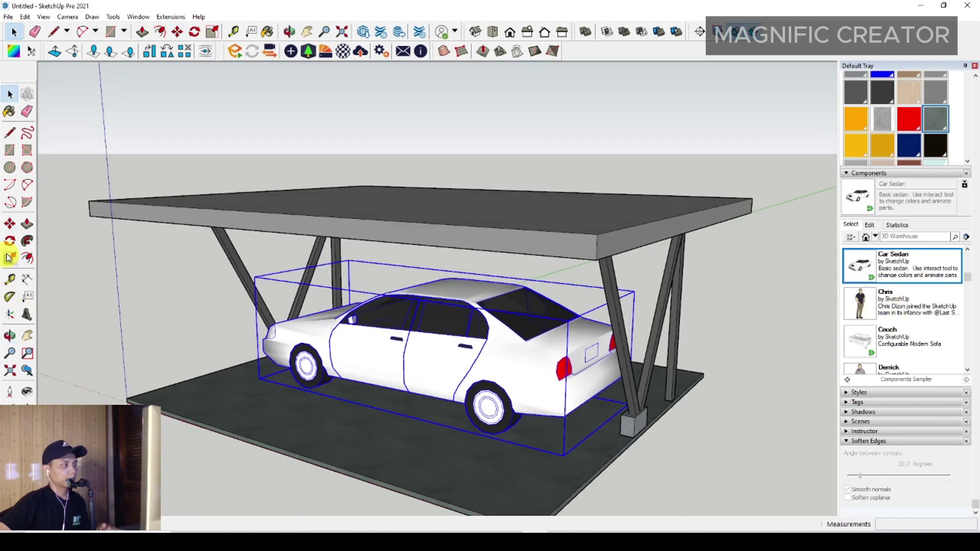
scroll(309, 399, "up", 2)
Step: Rotate the car so it runs along the carport's length
left_click(257, 416)
type("90")
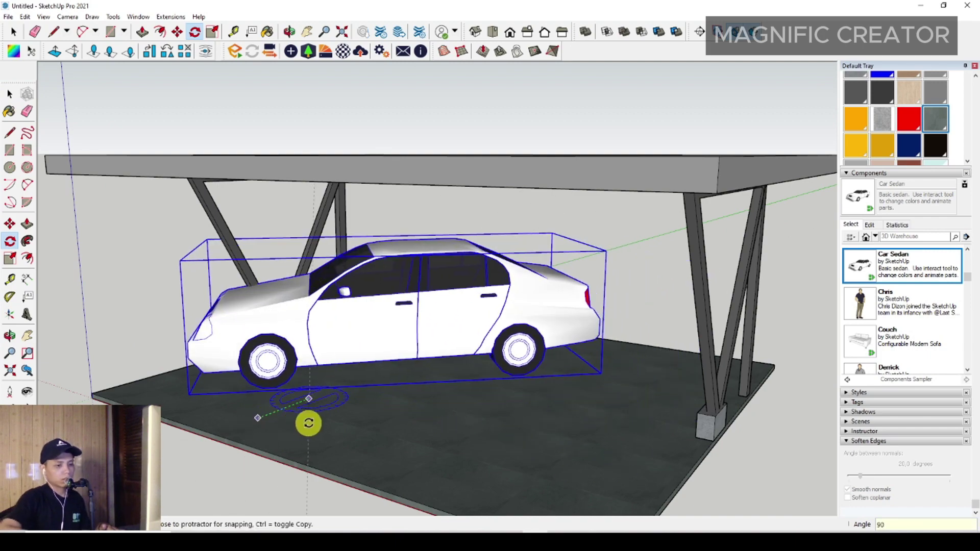
key("Return")
key("space")
scroll(245, 400, "down", 3)
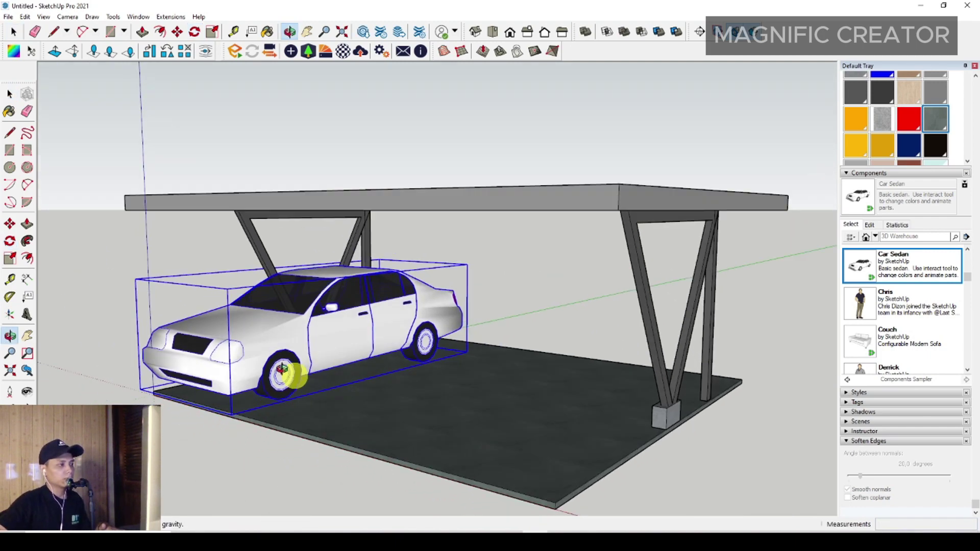
middle_click_drag(284, 372, 111, 340)
Step: Orbit around the parked car down to eye level to check its placement
left_click(10, 224)
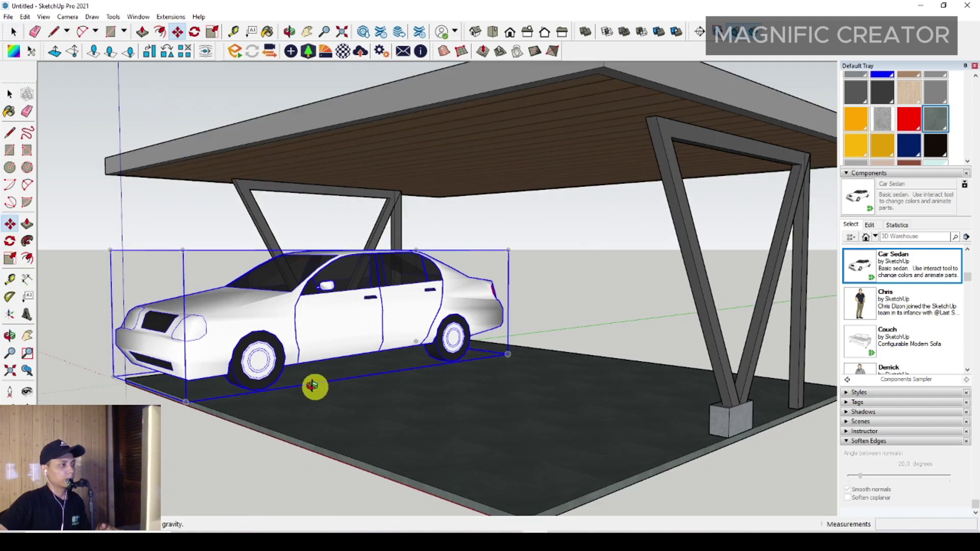
middle_click_drag(313, 385, 439, 415)
scroll(247, 378, "down", 3)
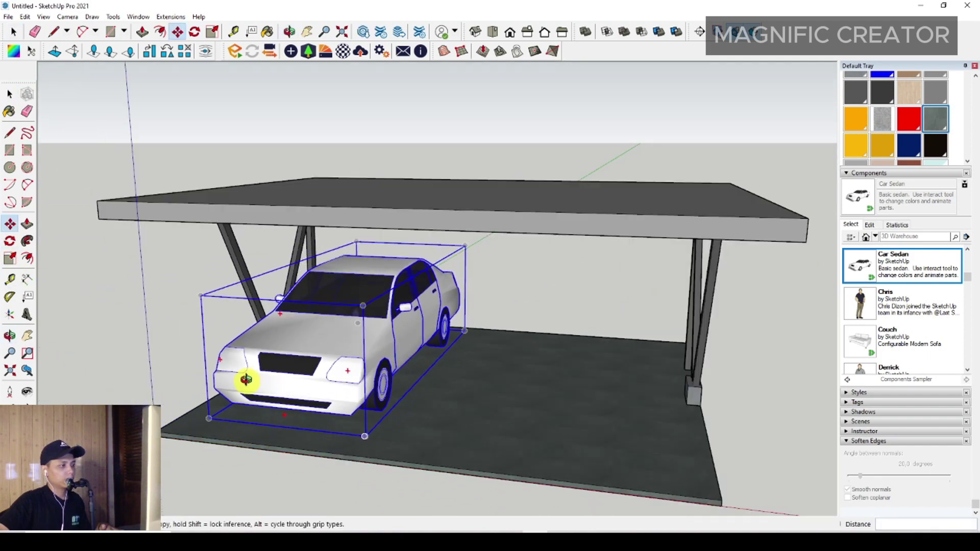
mouse_move(247, 378)
middle_mouse_down()
mouse_move(422, 343)
mouse_move(440, 380)
mouse_move(357, 349)
mouse_move(383, 361)
middle_mouse_up()
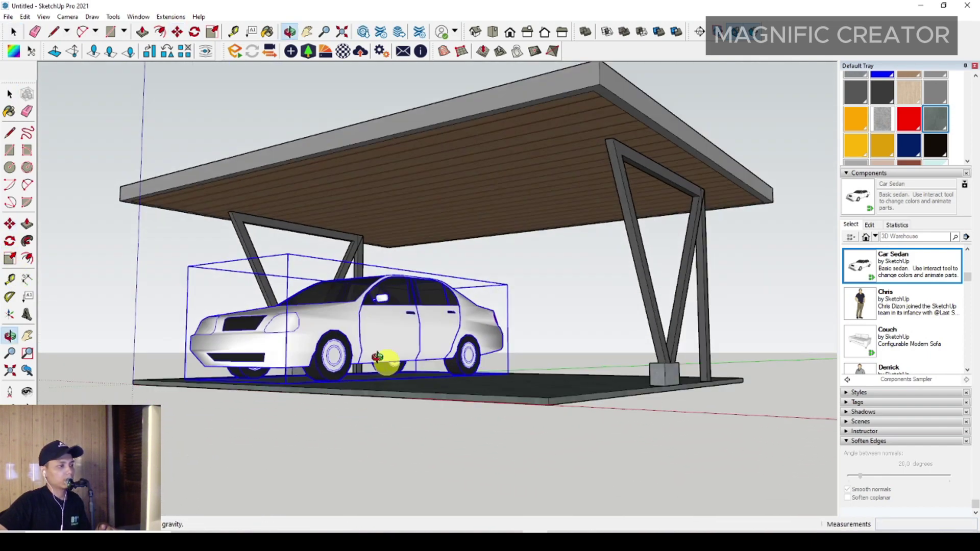
key("space")
scroll(470, 376, "up", 2)
scroll(885, 312, "down", 2)
scroll(885, 313, "down", 2)
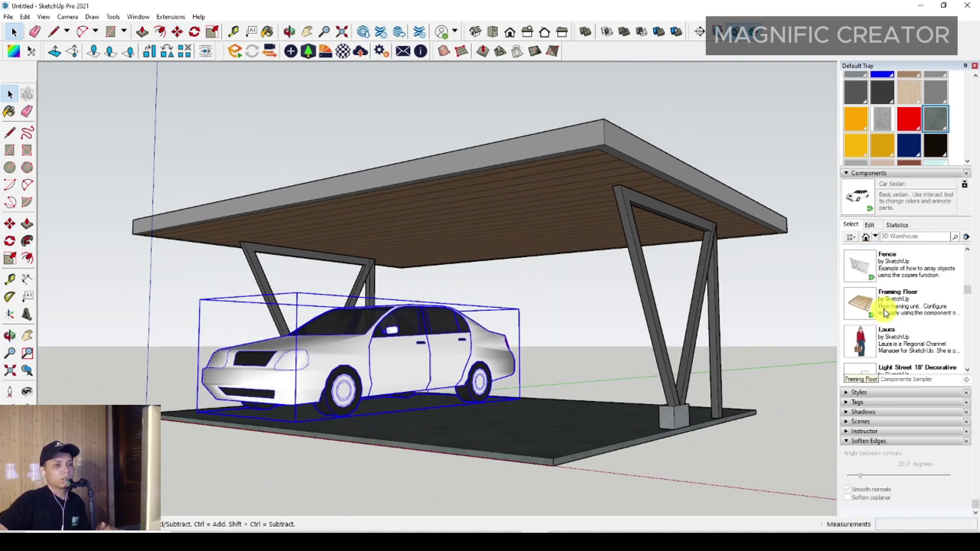
scroll(885, 313, "down", 1)
scroll(885, 312, "up", 3)
Step: Place the Derrick person figure beside the sedan and orbit to review it
left_click_drag(853, 302, 546, 418)
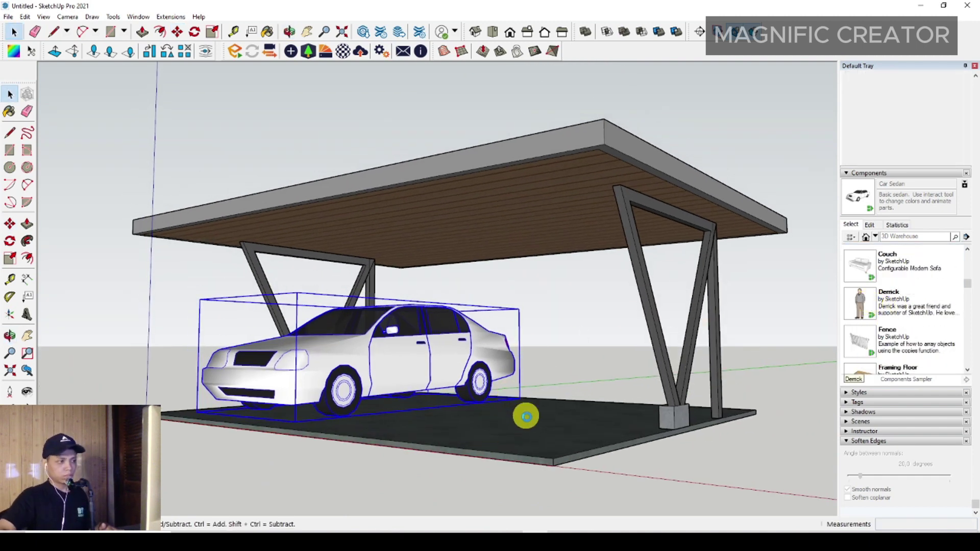
left_click(547, 410)
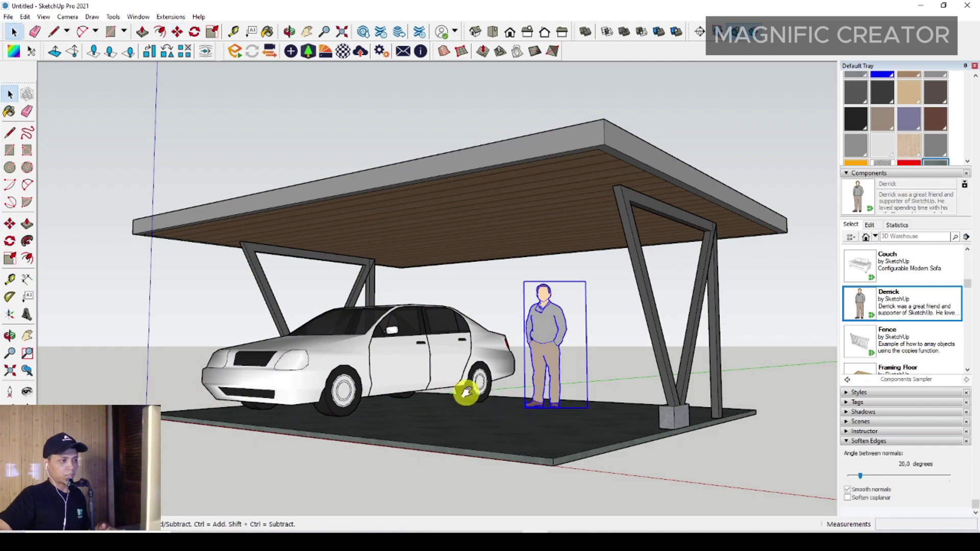
mouse_move(466, 393)
middle_mouse_down()
mouse_move(587, 394)
mouse_move(547, 388)
middle_mouse_up()
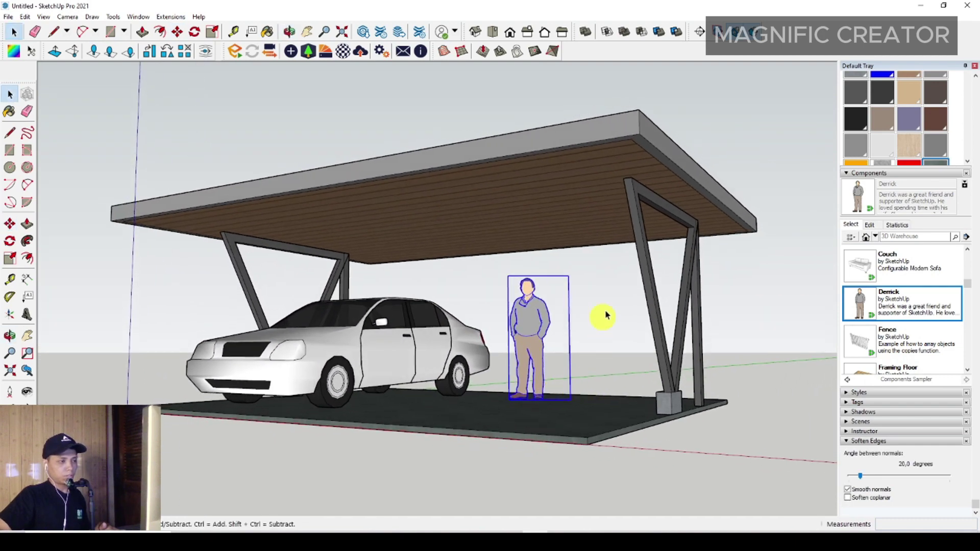